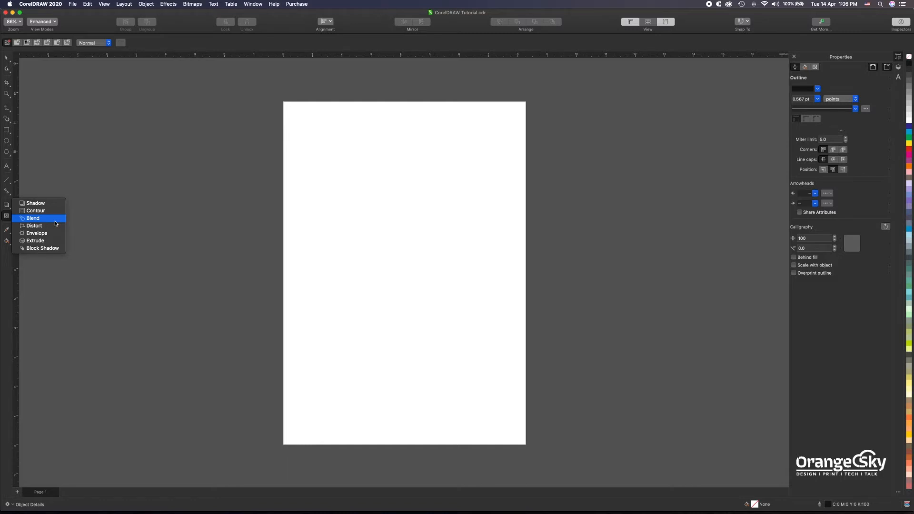
left_click(55, 218)
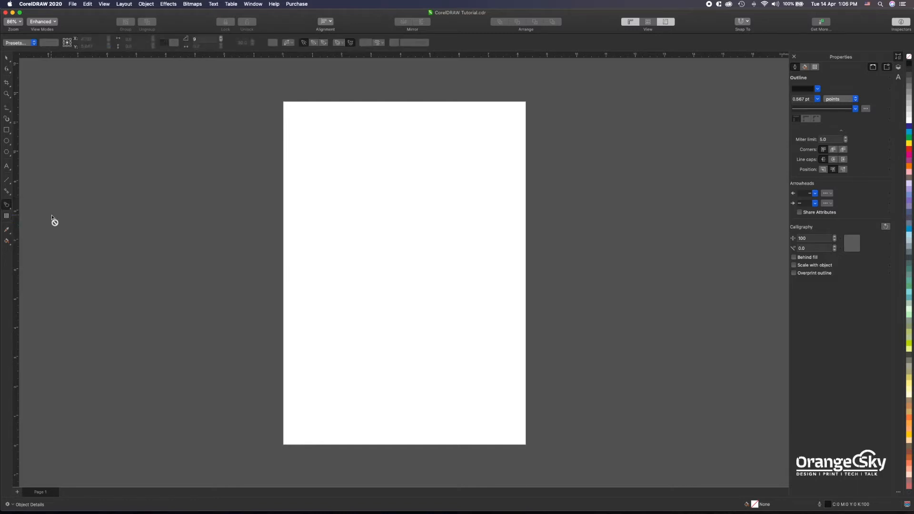
left_click(11, 210)
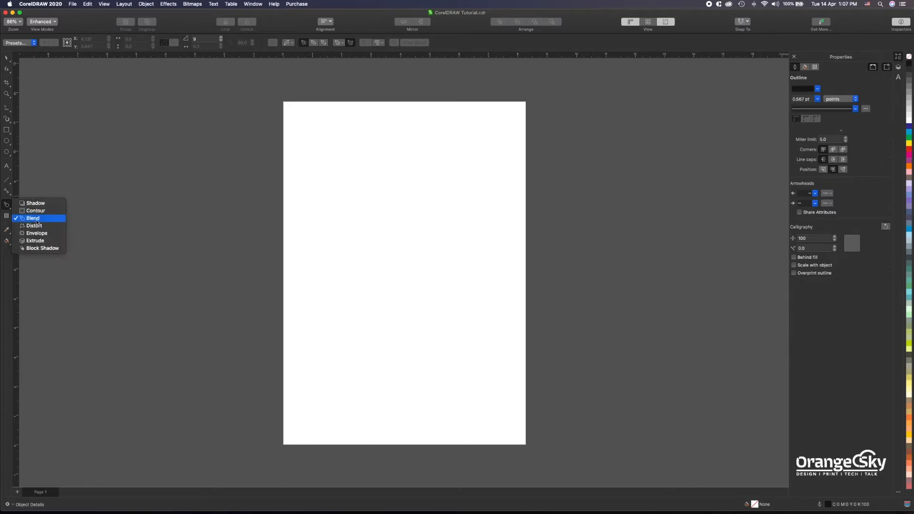
left_click(37, 222)
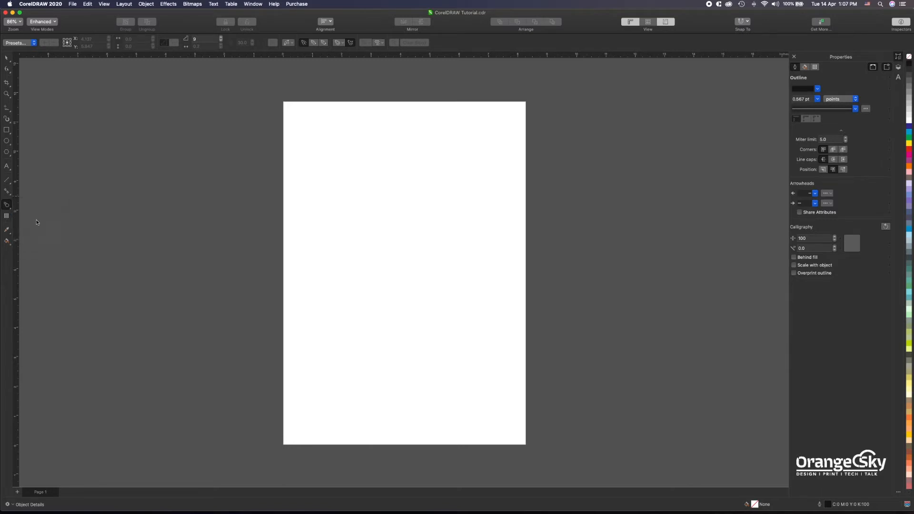
Draw a near-square rectangle about 1.56 by 1.55 inches in the page's upper-left area and fill it red.
left_click(6, 131)
left_click_drag(305, 154, 351, 201)
left_click(909, 150)
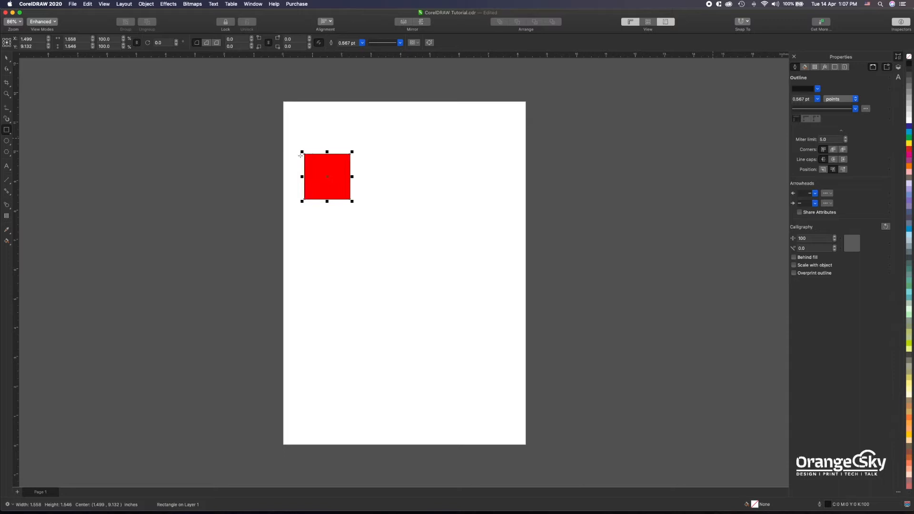
Draw a circle about 1.4 inches across on the same level as the red square and fill it yellow.
left_click(7, 141)
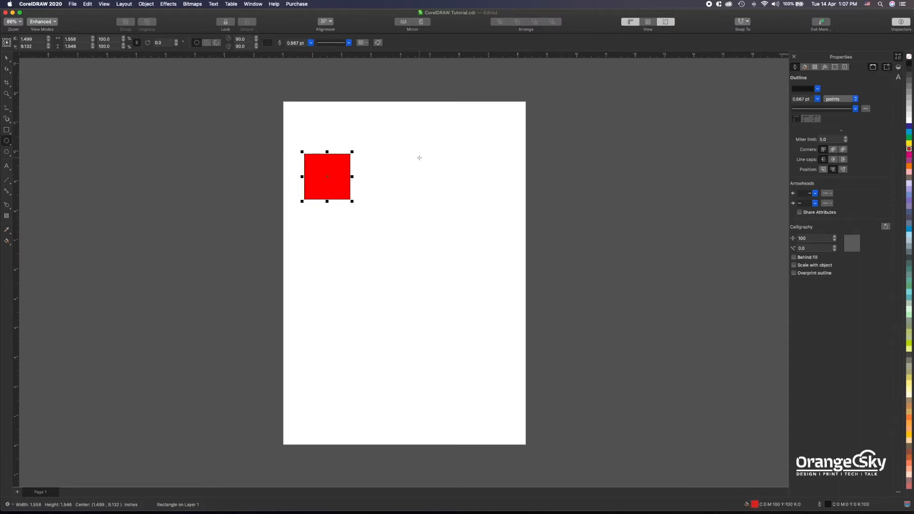
left_click_drag(418, 152, 463, 198)
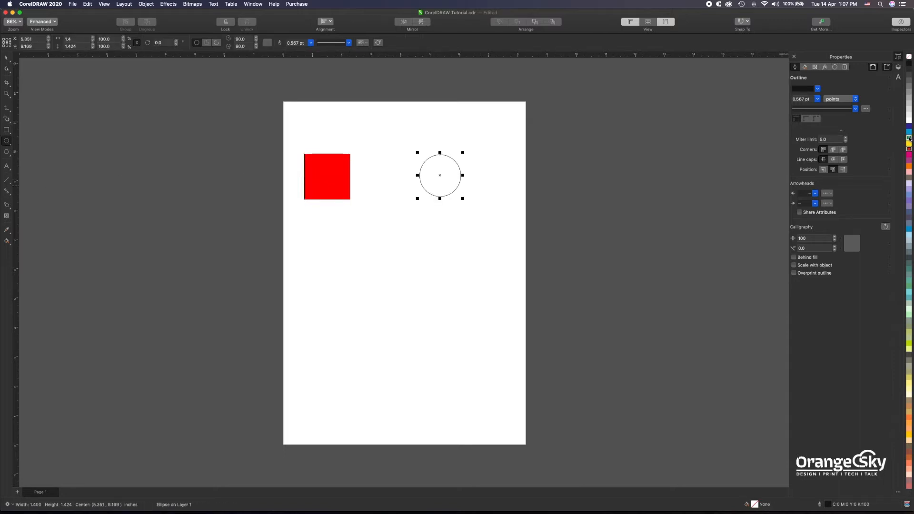
left_click(908, 137)
left_click(908, 143)
Blend the red square and the yellow circle using the Straight 8 Step preset.
key("space")
key("z")
left_click_drag(264, 91, 470, 252)
left_click_drag(470, 251, 544, 284)
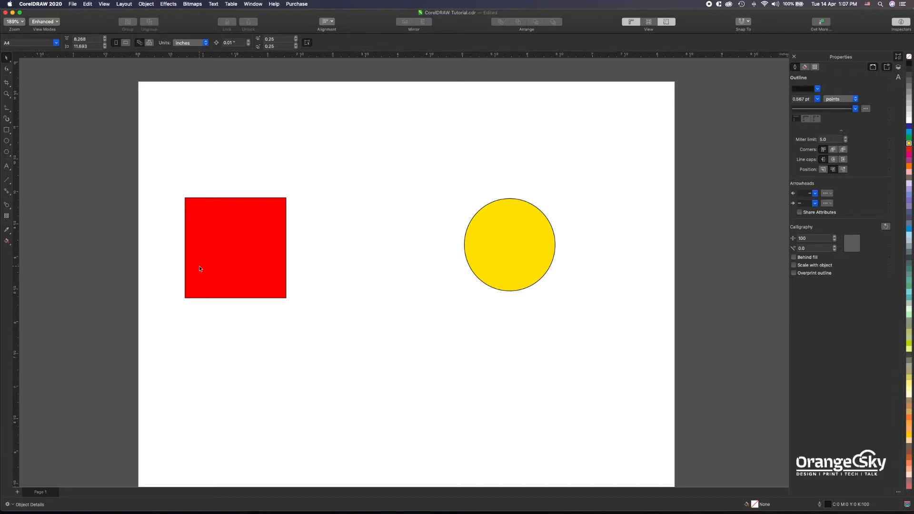
left_click(221, 265)
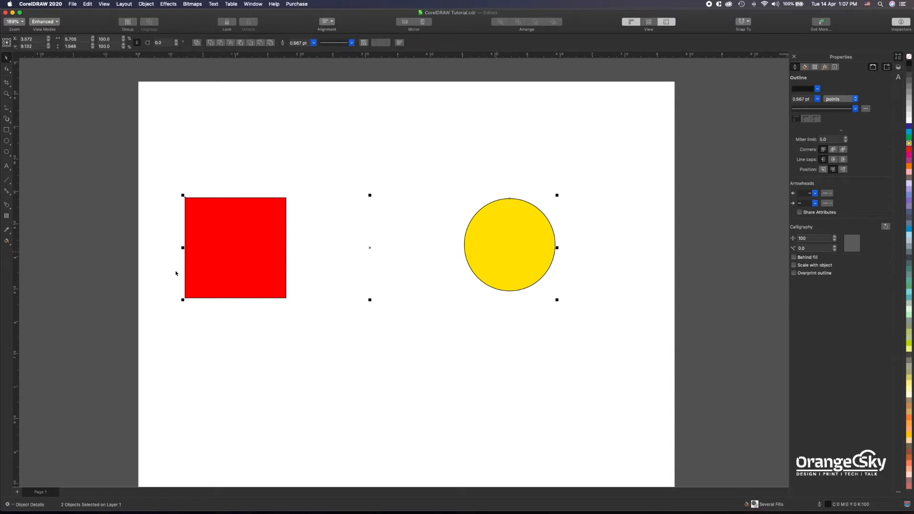
left_click(10, 210)
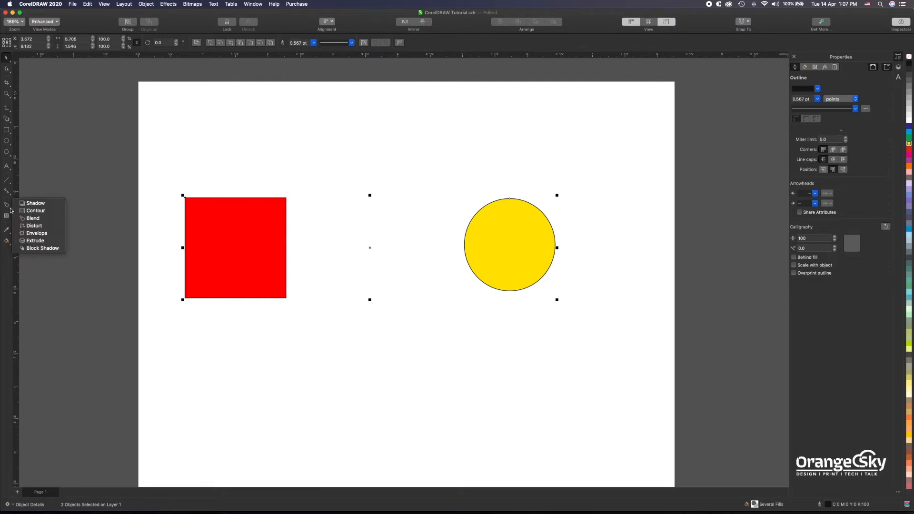
left_click(32, 218)
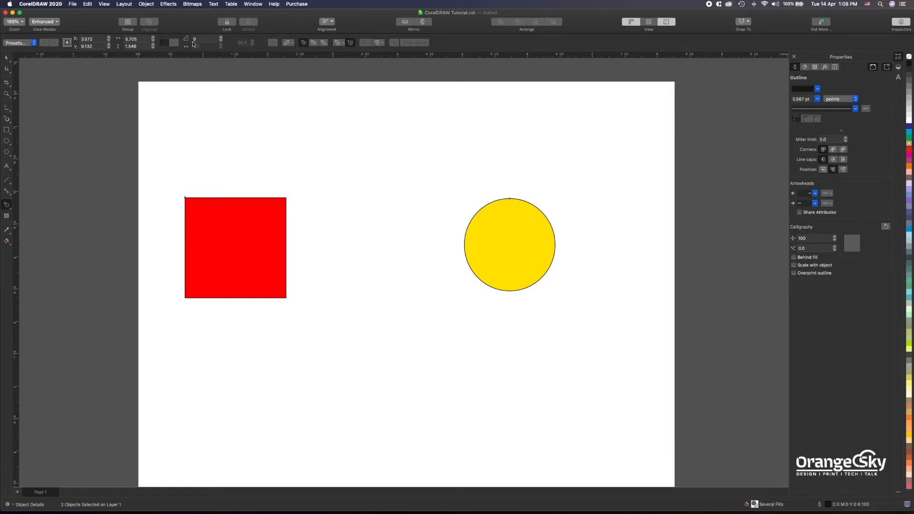
left_click(33, 43)
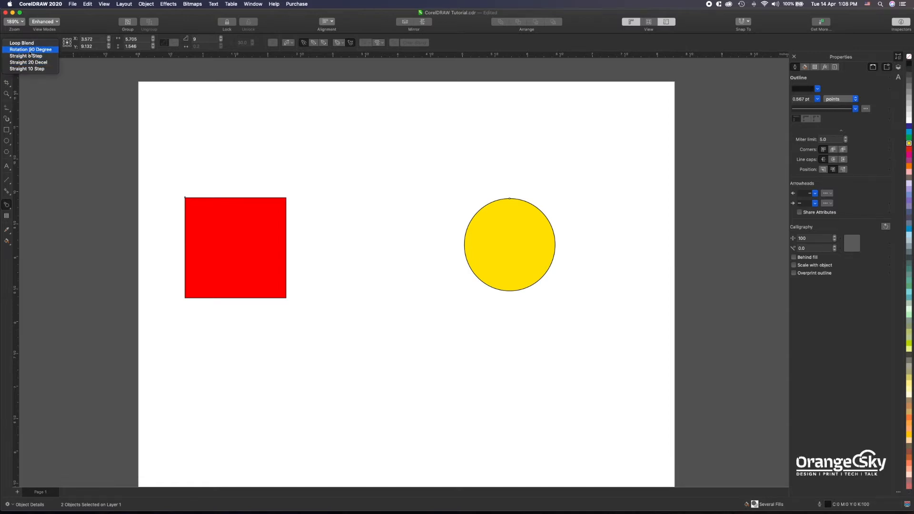
left_click(30, 56)
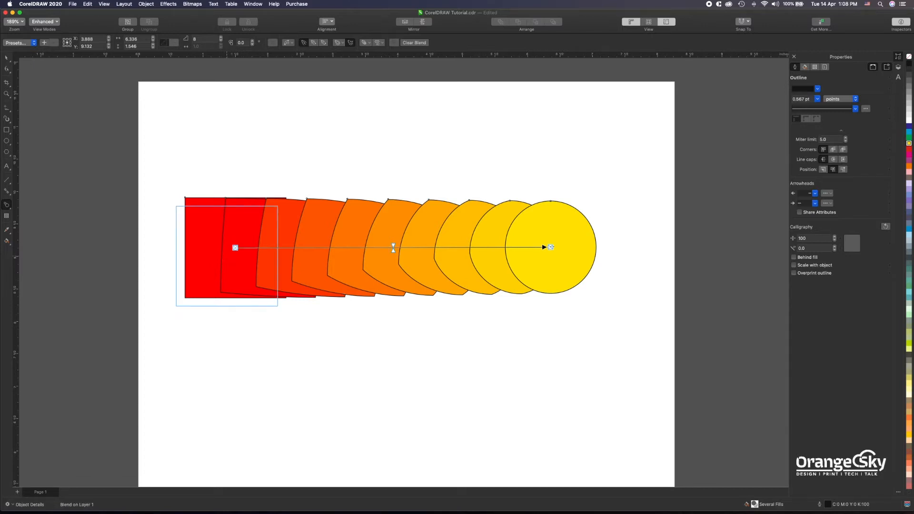
Reposition the blend's end shapes so it slopes down towards the yellow circle, and set its acceleration near the midpoint.
left_click_drag(551, 247, 566, 288)
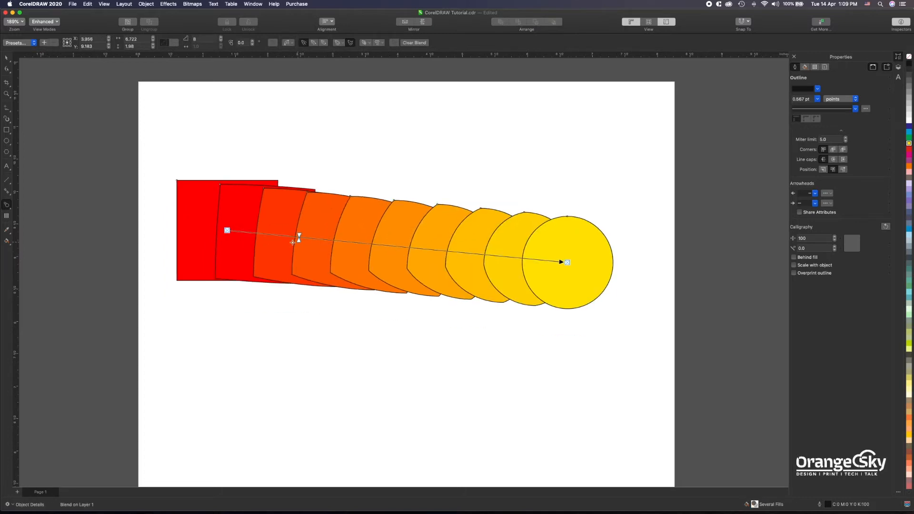
mouse_move(292, 243)
left_mouse_down()
mouse_move(491, 256)
mouse_move(401, 243)
left_mouse_up()
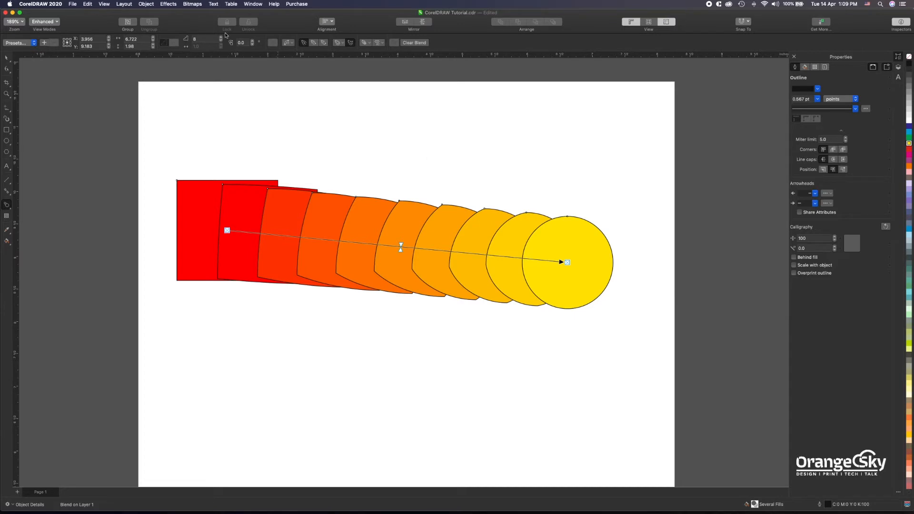
Set the number of blend steps to 15 and remove the outline from the blend.
left_click(202, 39)
type("15")
key("Return")
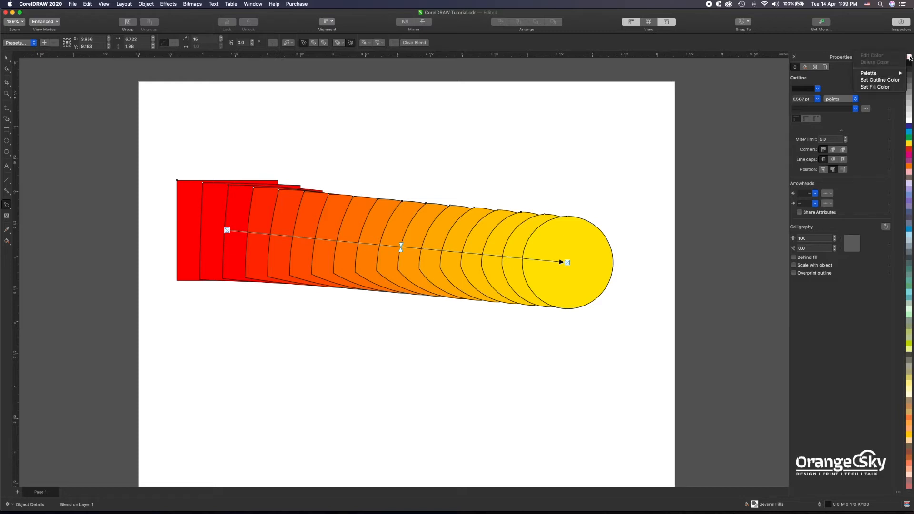
right_click(909, 57)
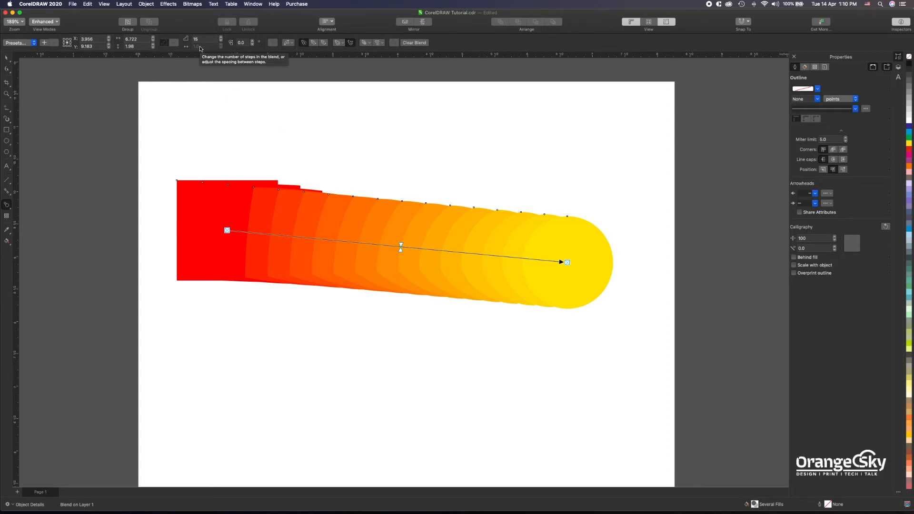
Set the blend direction angle to 45 degrees.
left_click(242, 43)
type("-2.0")
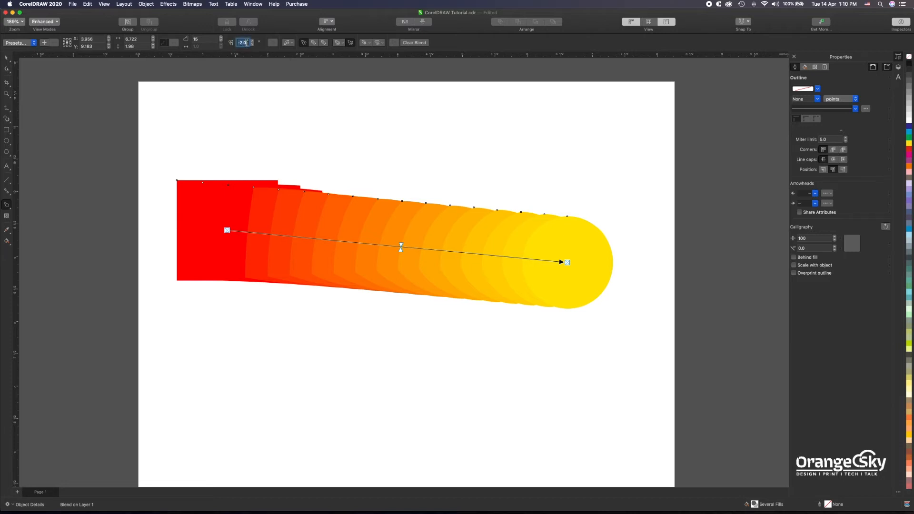
key("Return")
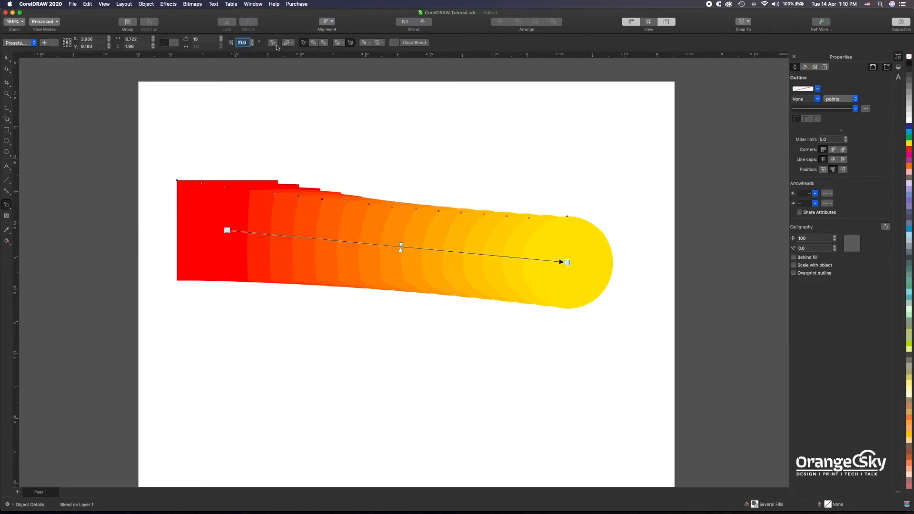
type("45")
key("Return")
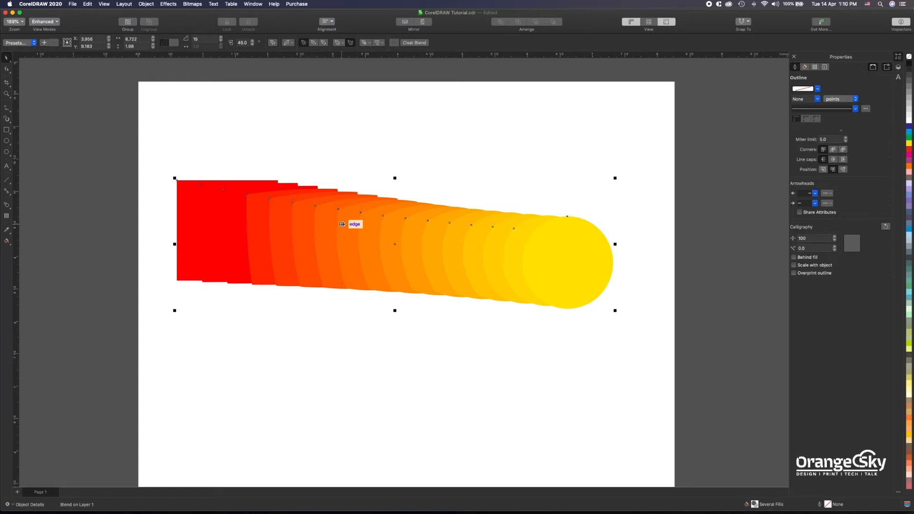
Compare the blend with and without the Loop Blend option, and leave the option turned on.
left_click(273, 43)
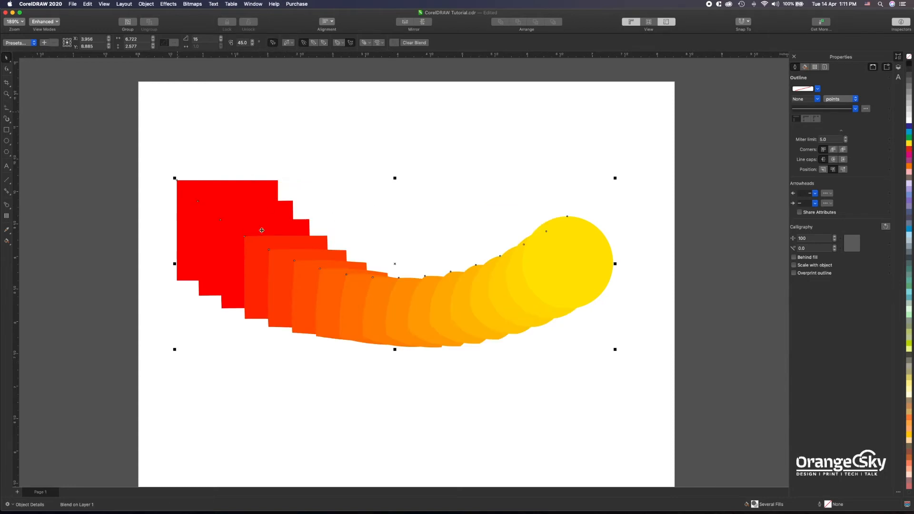
left_click(273, 43)
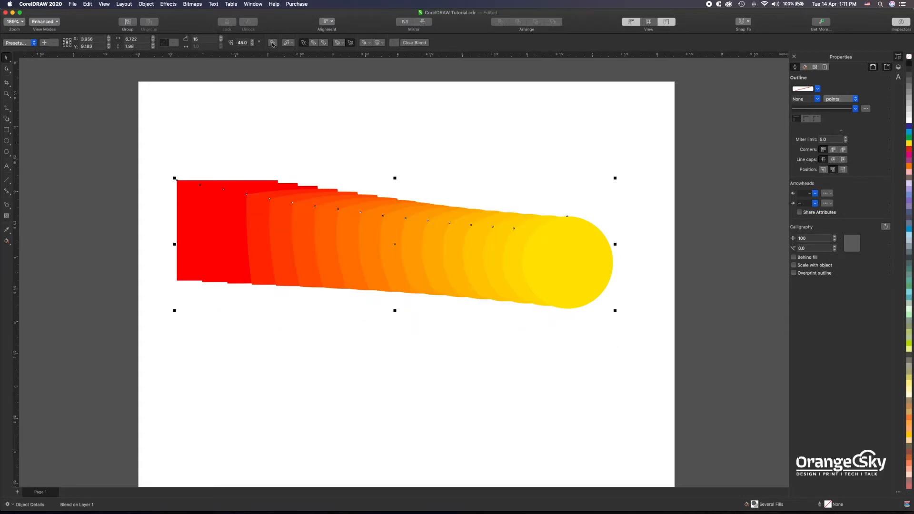
left_click(273, 43)
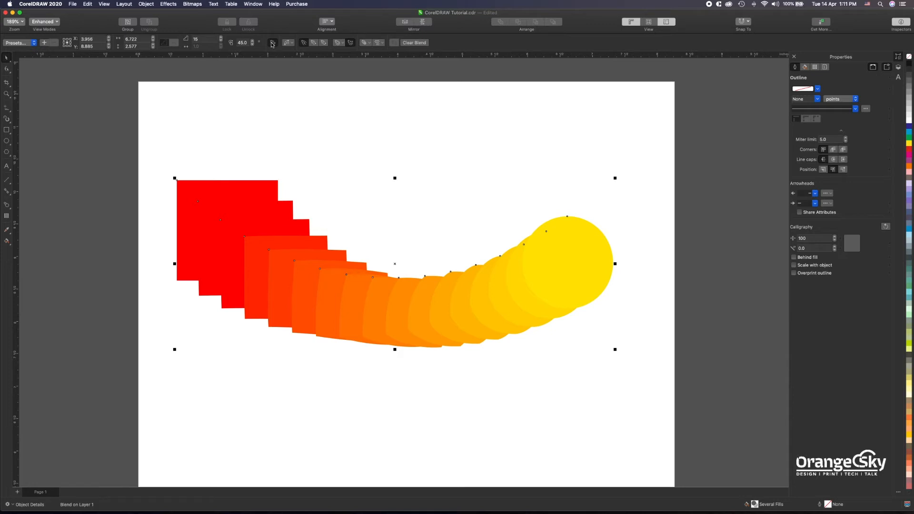
Draw an open S-shaped Bézier curve from above the red square, across the blend, to below the yellow circle.
left_click(291, 43)
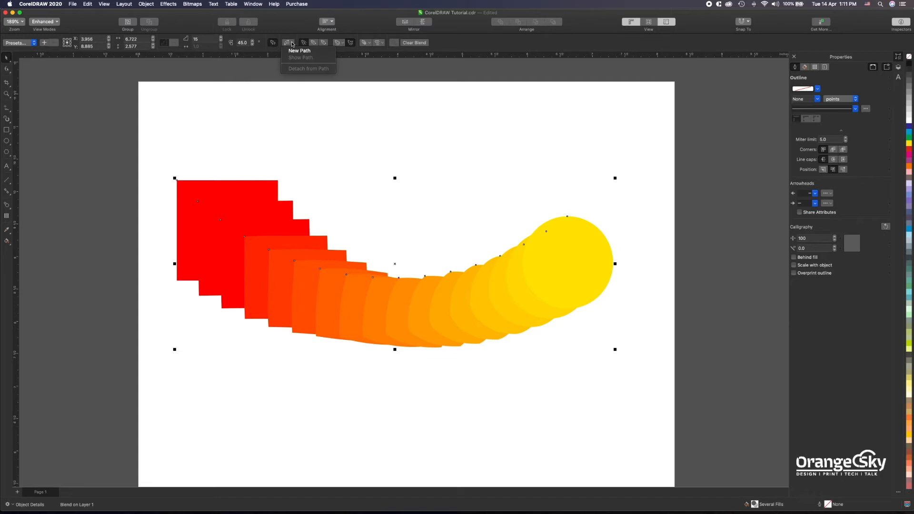
left_click(292, 50)
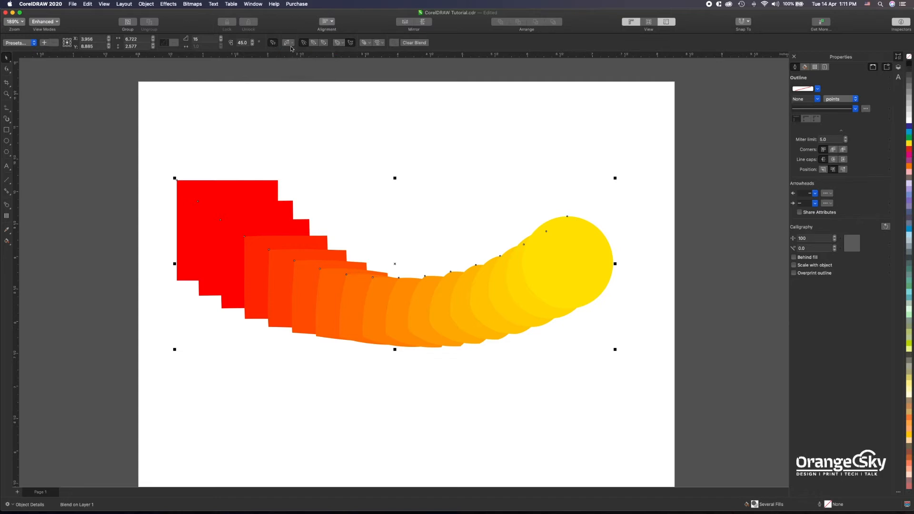
left_click(10, 113)
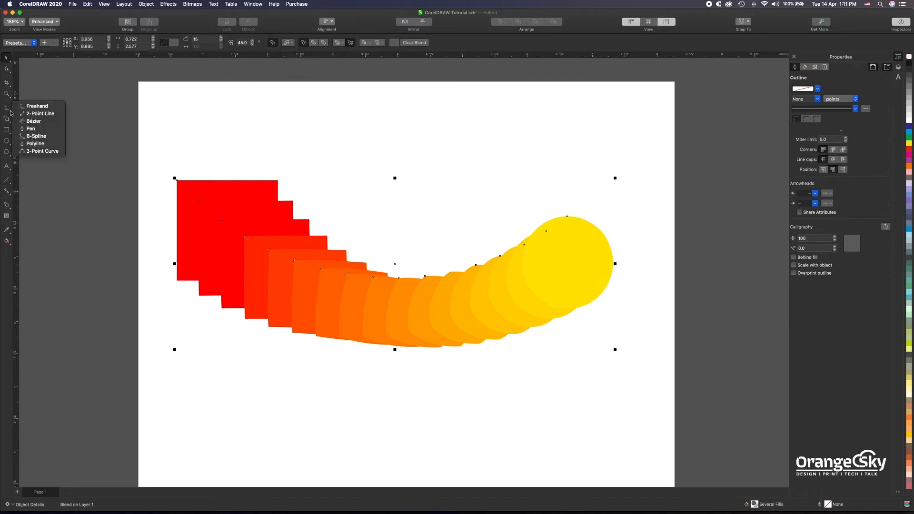
left_click(33, 121)
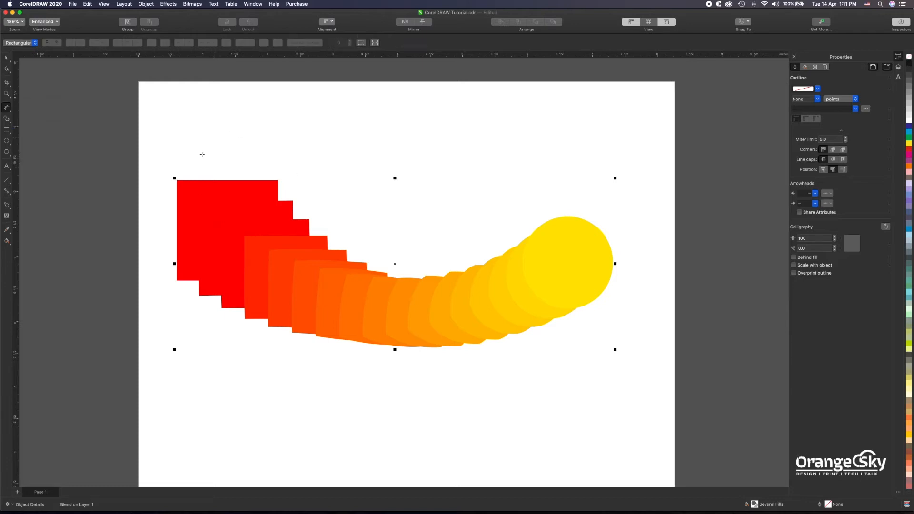
left_click(376, 234)
left_click_drag(598, 395, 741, 262)
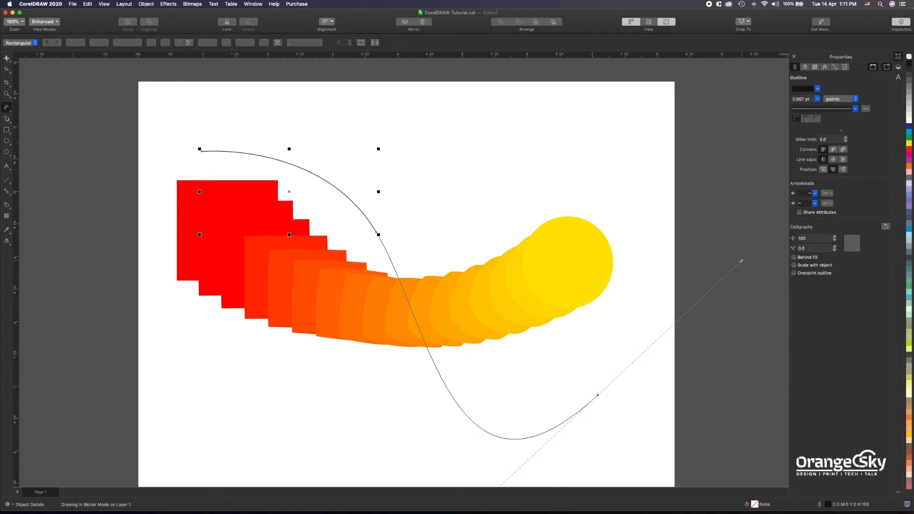
left_click(6, 58)
Assign the S-shaped curve as the blend's new path and shift the resulting group slightly down and to the left.
left_click(330, 307)
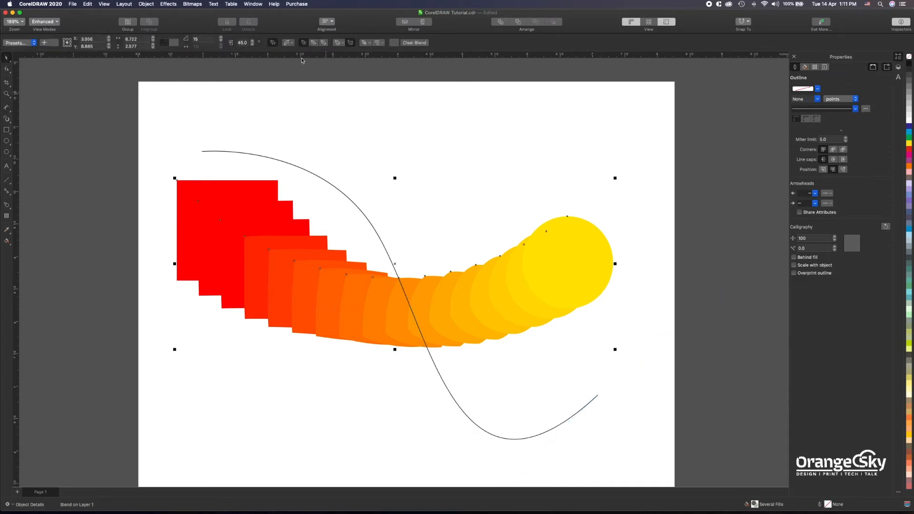
left_click(292, 44)
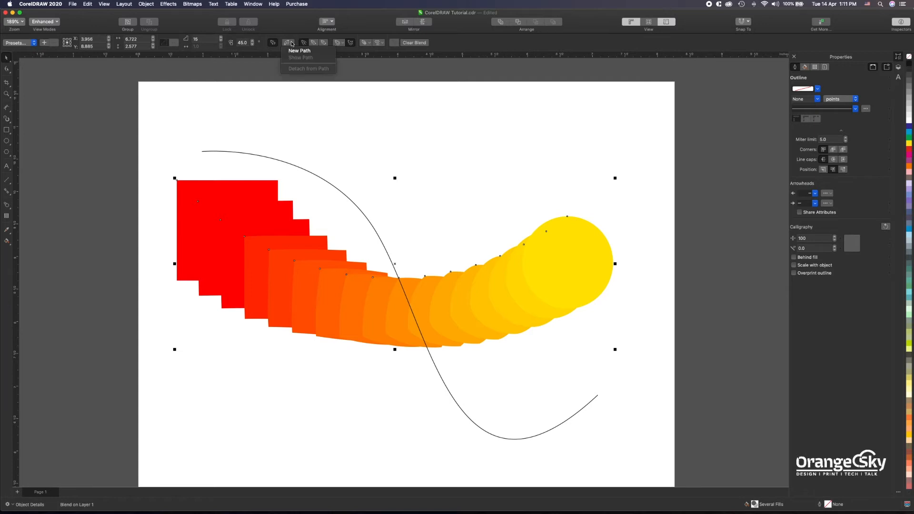
left_click(297, 52)
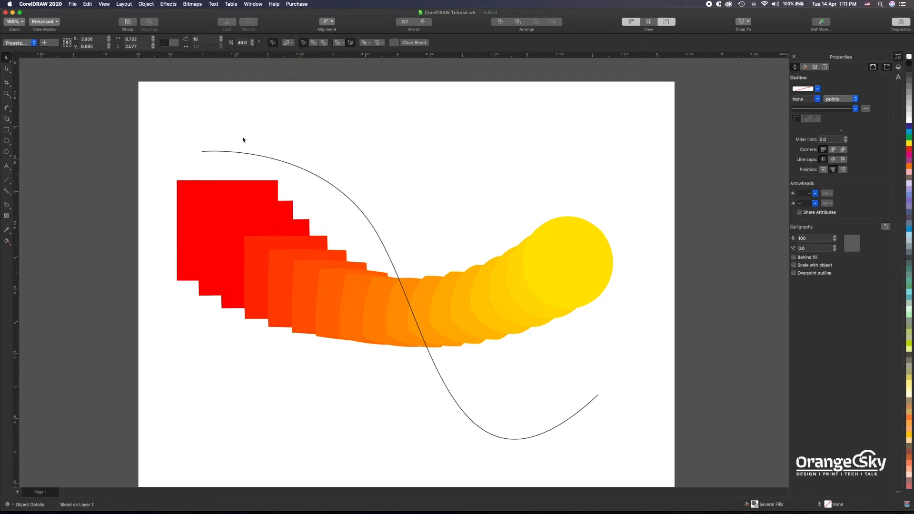
left_click(255, 152)
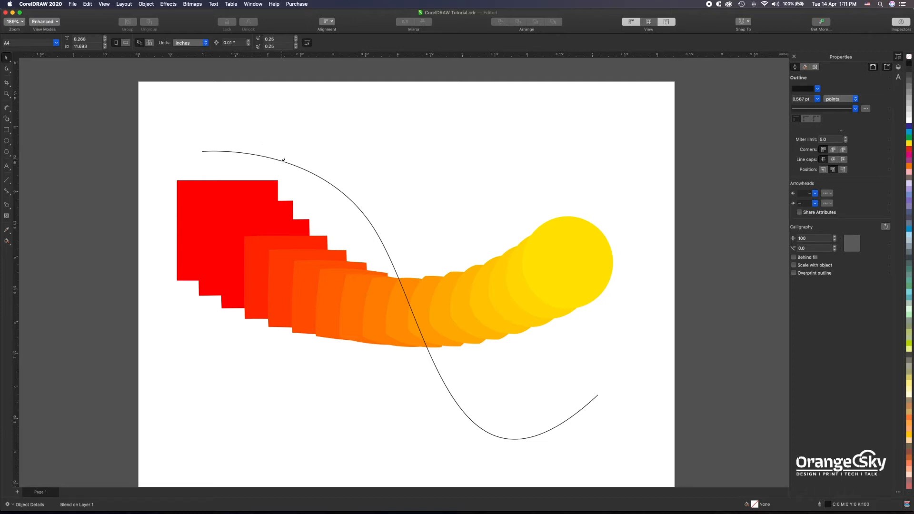
left_click(284, 161)
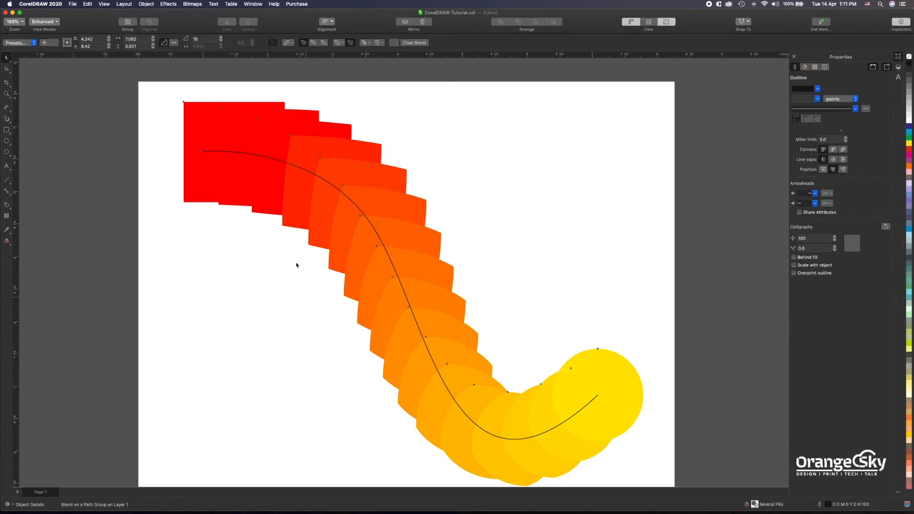
left_click_drag(415, 241, 410, 249)
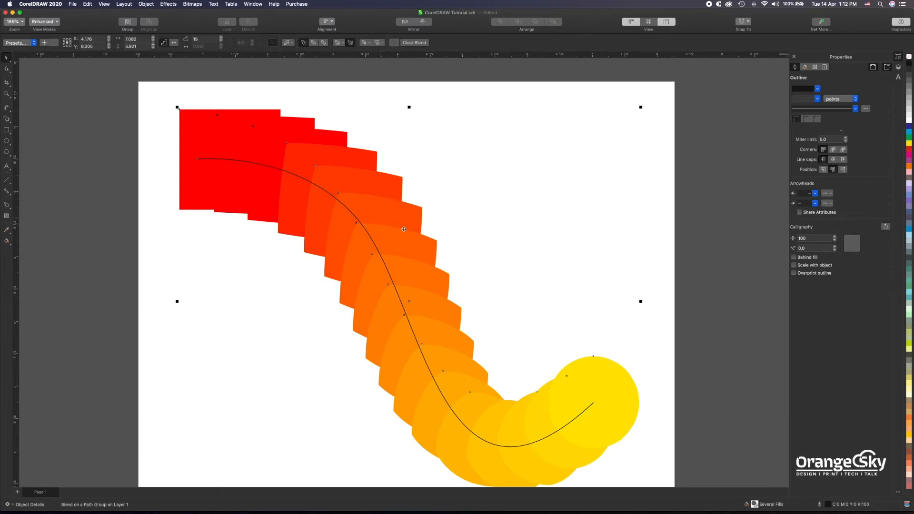
Try the clockwise and counterclockwise colour progressions on the blend, and restore the direct colour blend.
left_click(314, 43)
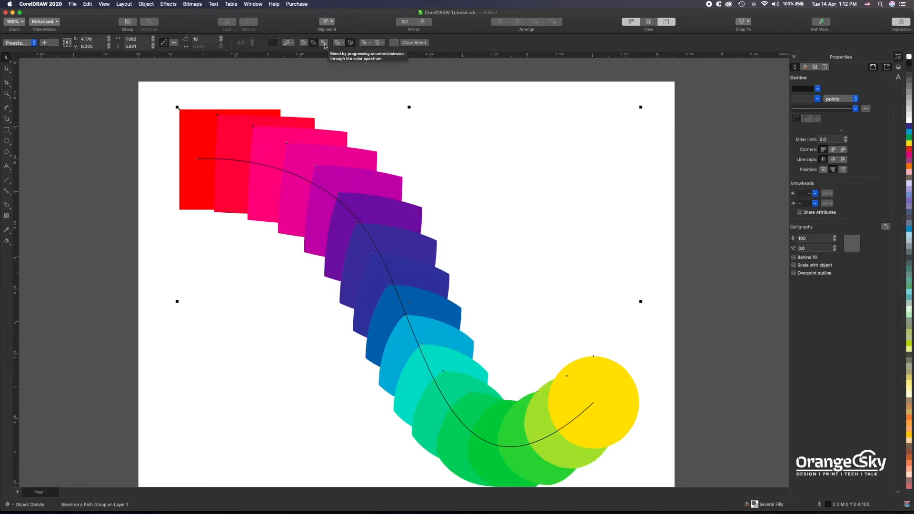
left_click(324, 43)
left_click(304, 43)
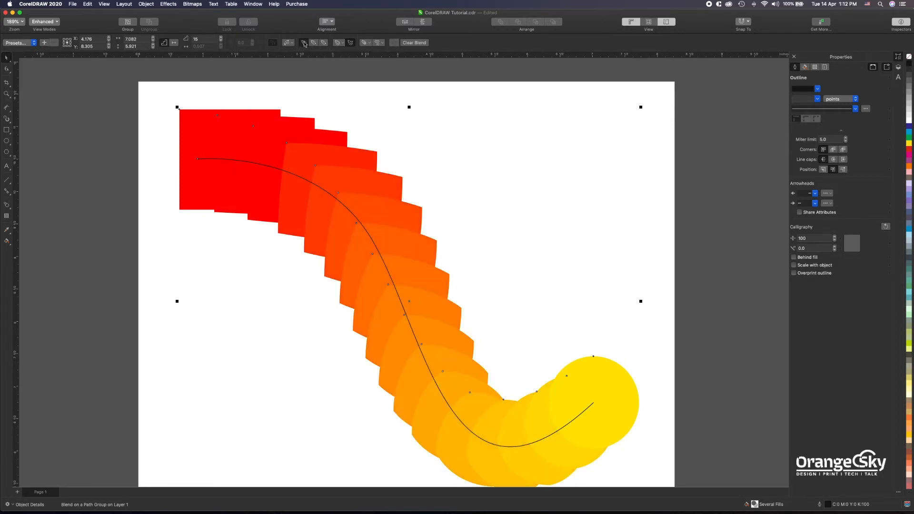
Adjust the blend's object and colour acceleration together, and unlink the two to adjust them separately.
left_click(342, 44)
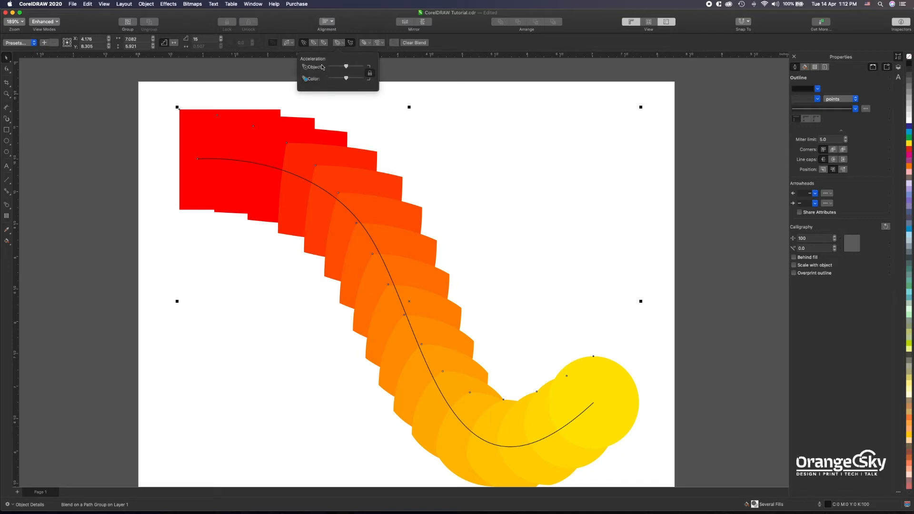
left_click_drag(346, 66, 345, 67)
left_click_drag(336, 67, 348, 69)
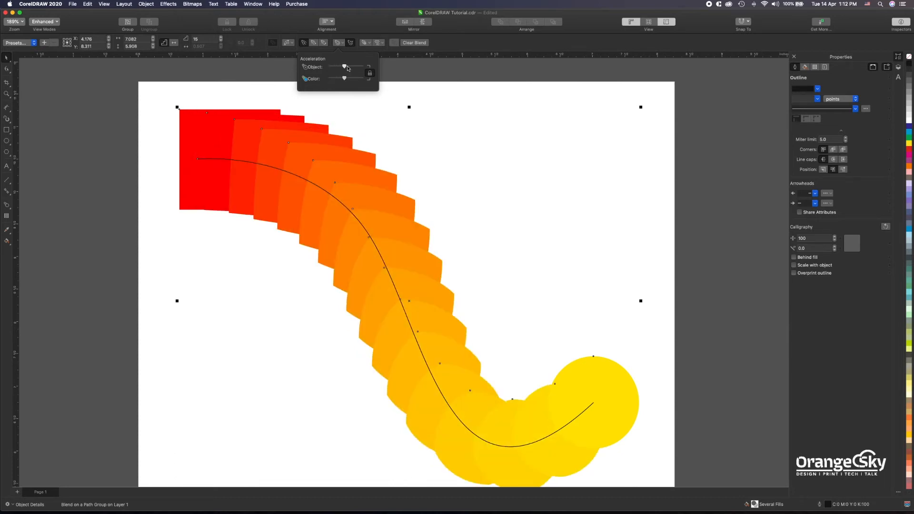
left_click(369, 73)
mouse_move(344, 67)
left_mouse_down()
mouse_move(337, 78)
mouse_move(346, 78)
left_mouse_up()
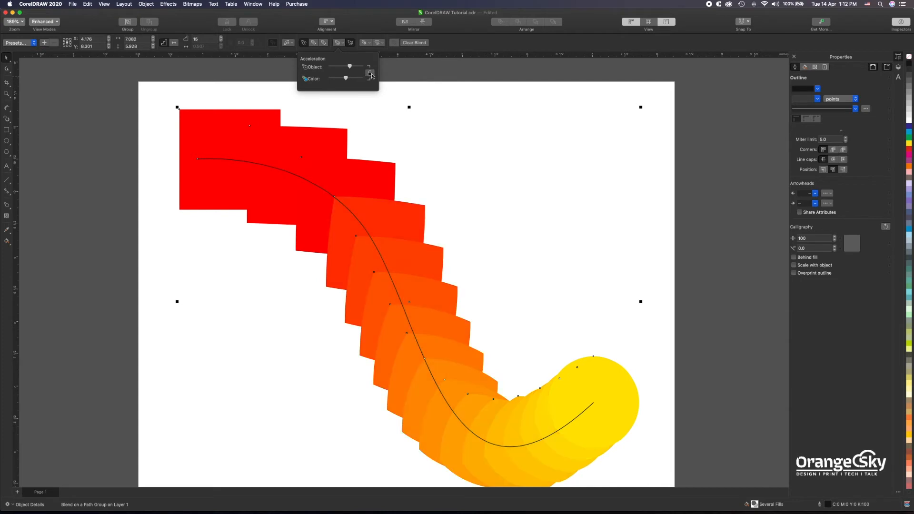
left_click(371, 74)
left_click(349, 79)
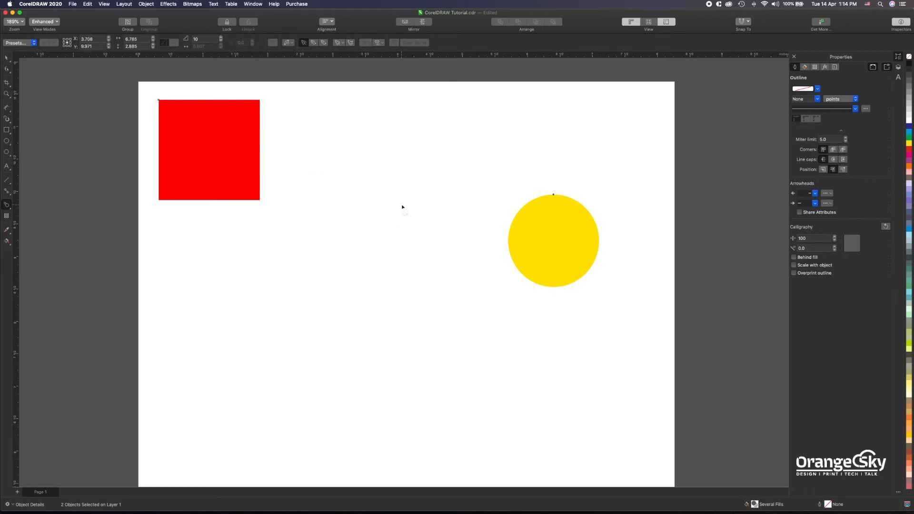
Blend the red square into the yellow circle and map the circle's top node to the square's lower-left node.
left_click_drag(234, 167, 548, 252)
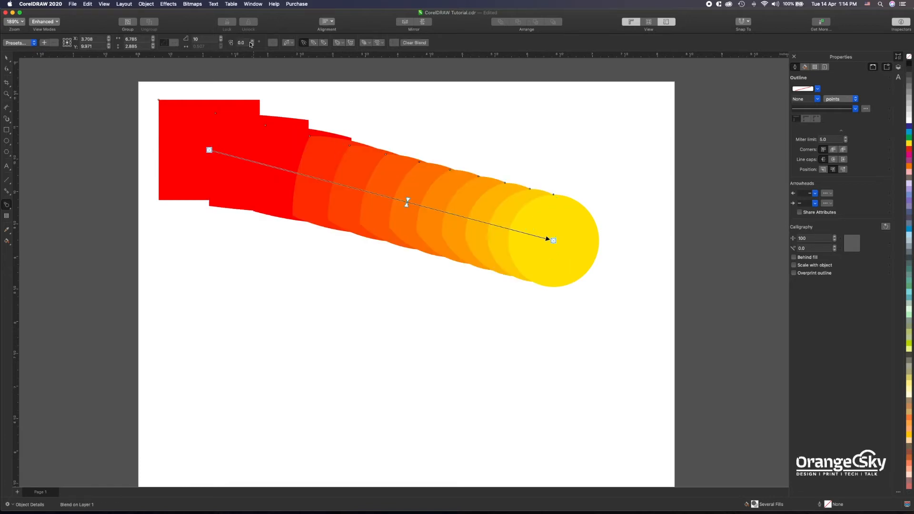
left_click(370, 43)
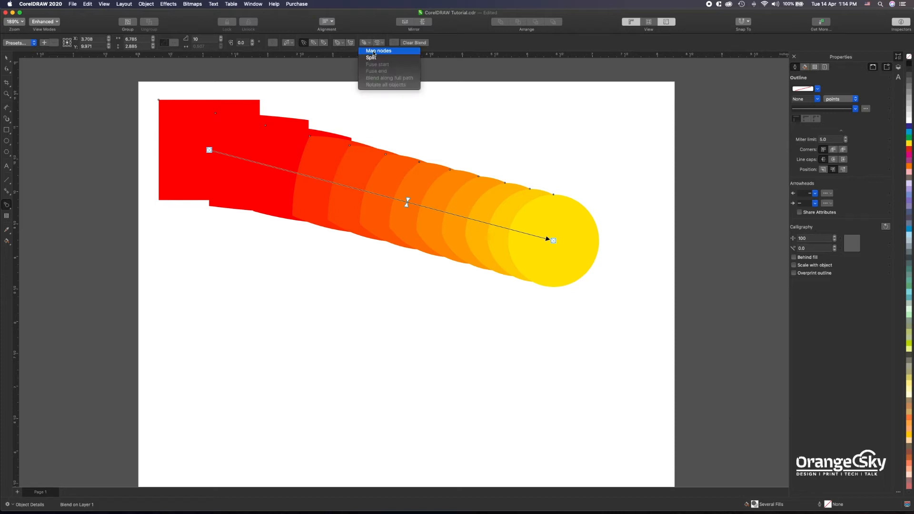
left_click(374, 51)
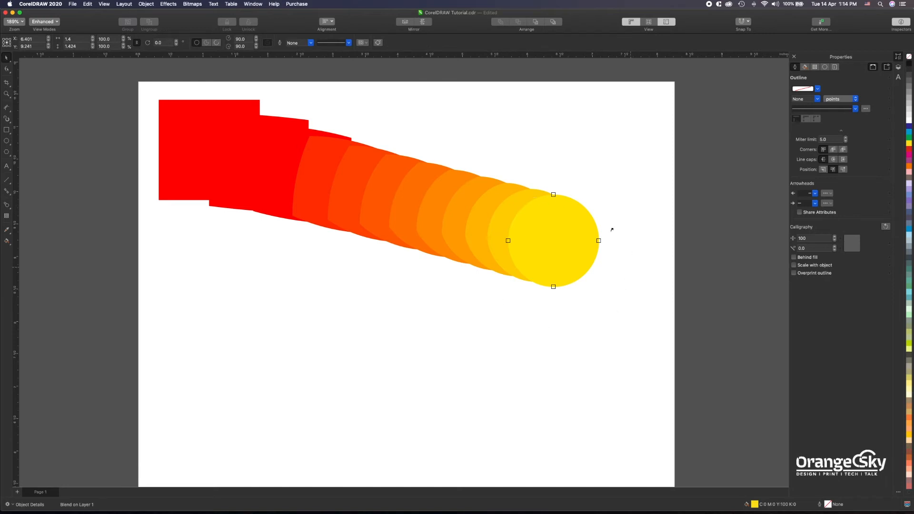
left_click(552, 196)
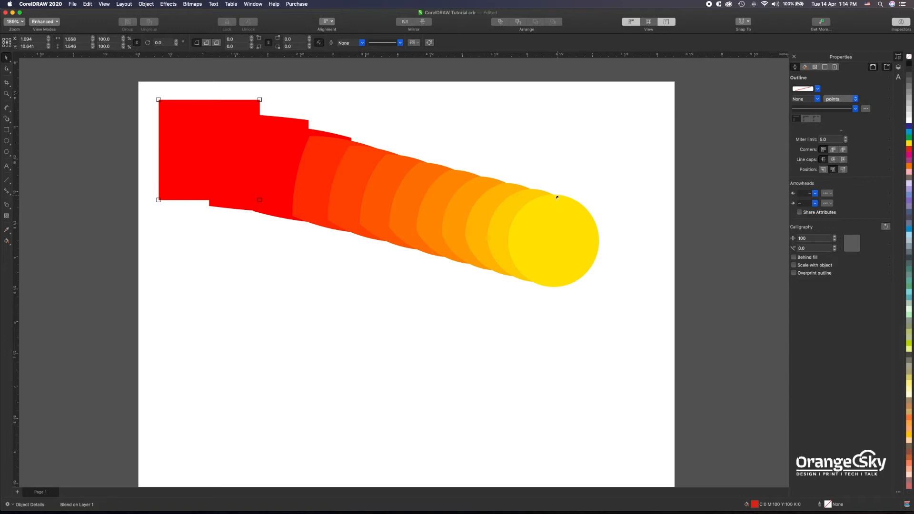
left_click(158, 200)
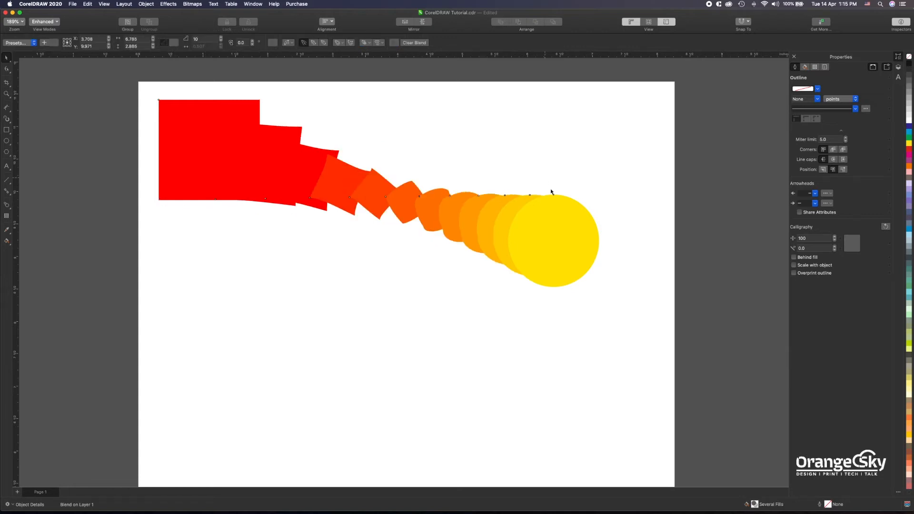
Split the blend at an intermediate orange shape, and reposition that shape, the yellow section and the red section.
left_click(374, 44)
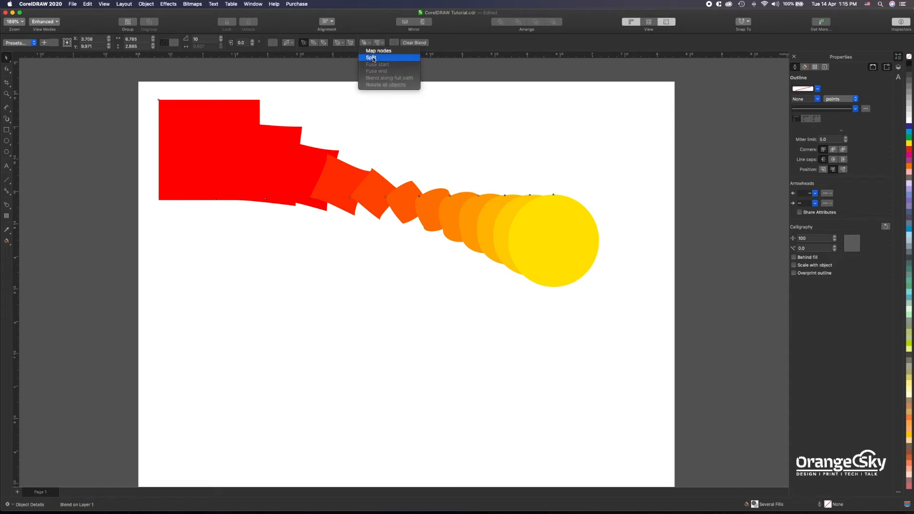
left_click(373, 57)
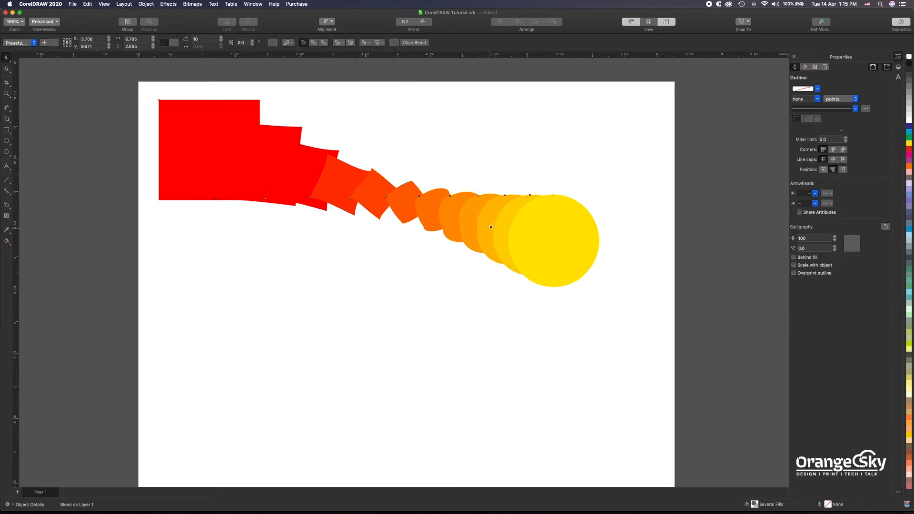
left_click(431, 199)
left_click_drag(430, 201, 382, 315)
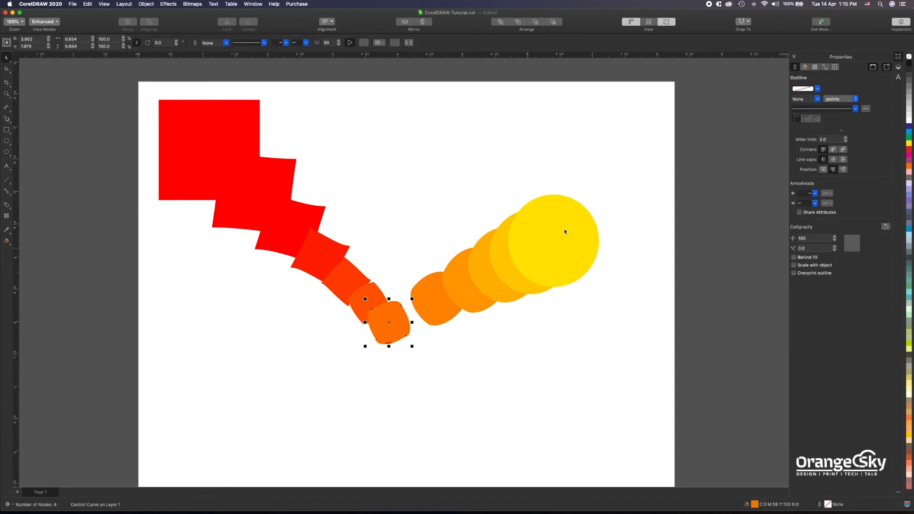
left_click_drag(460, 291, 503, 202)
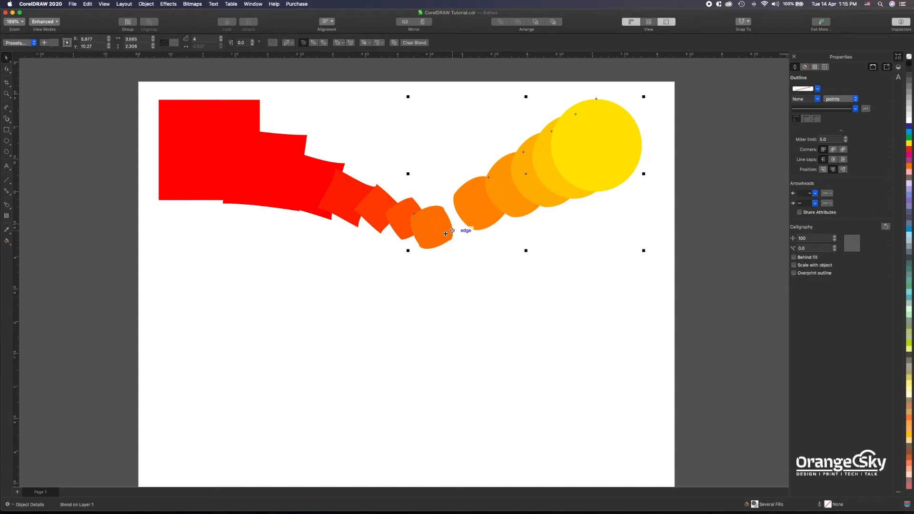
left_click_drag(386, 217, 376, 248)
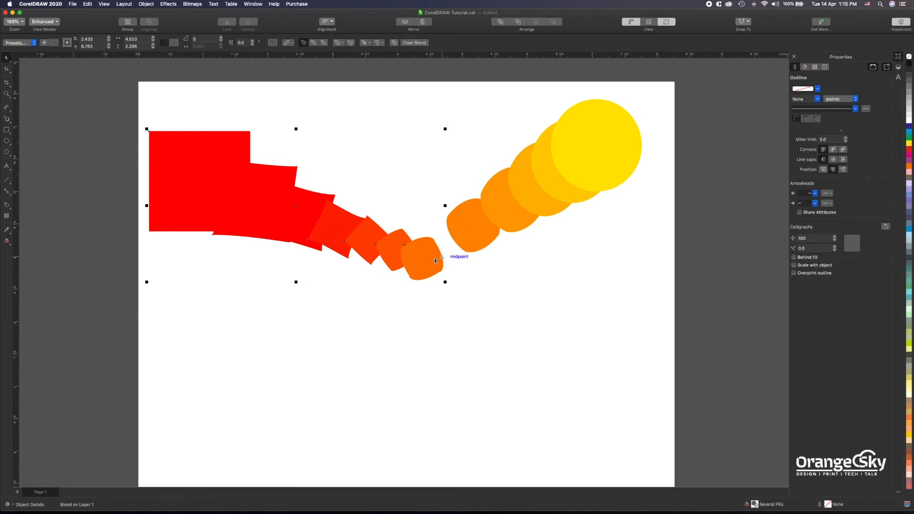
Fuse the end of the red section to rejoin the split parts into a single blend.
left_click(369, 44)
left_click(369, 44)
left_click(370, 45)
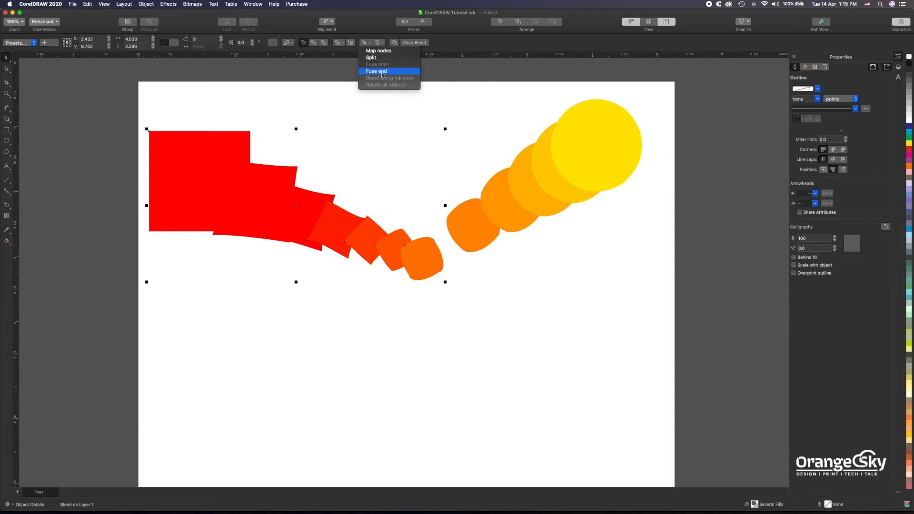
left_click(383, 71)
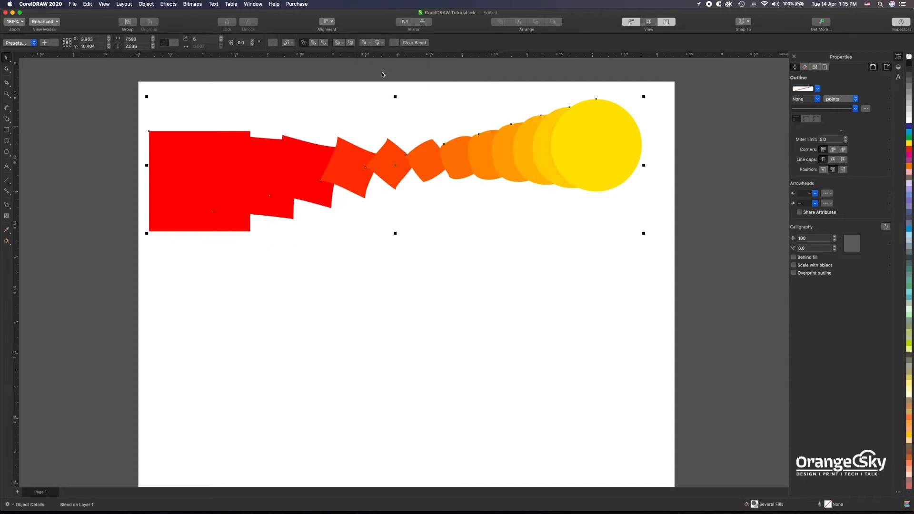
Draw an open S-shaped Bézier curve about 7.04 in wide and 1.40 in high below the blend.
left_click(370, 44)
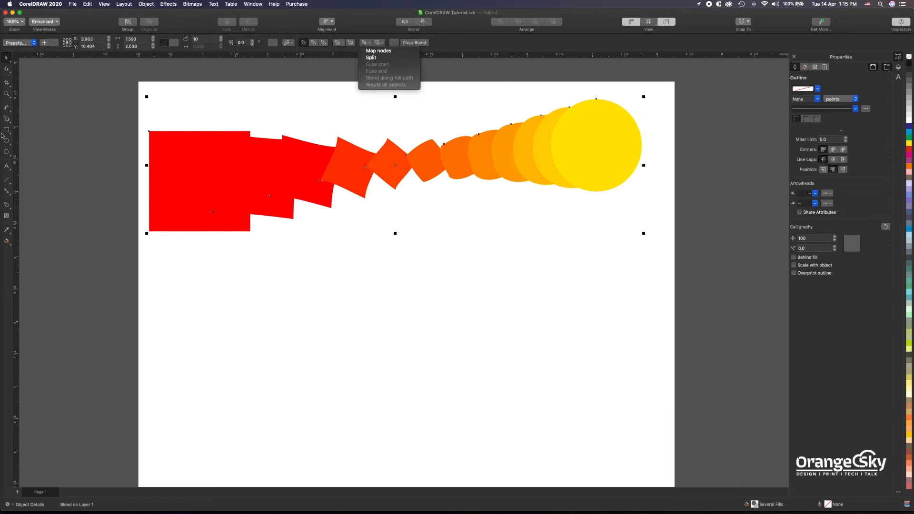
left_click(8, 111)
left_click(173, 351)
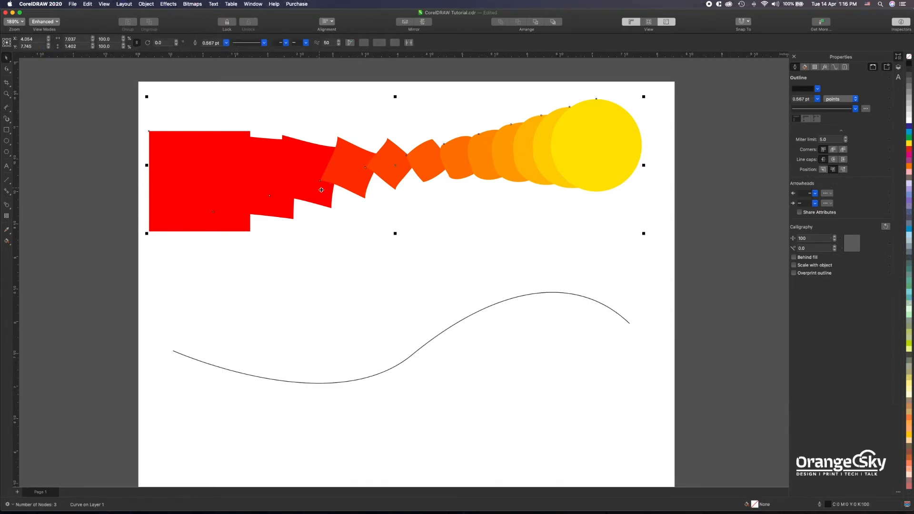
Assign the S-shaped curve as the blend's new path and move the resulting group up and slightly to the right.
left_click(6, 205)
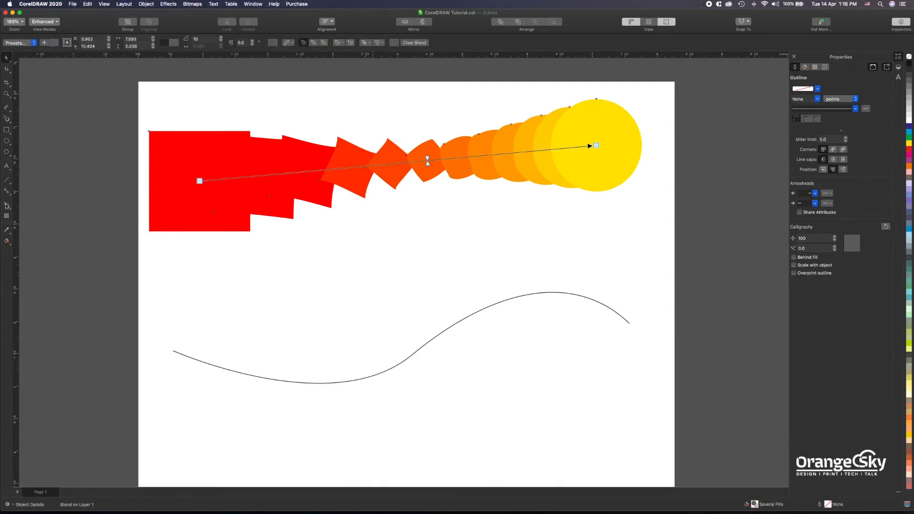
left_click(289, 43)
left_click(302, 51)
left_click(356, 380)
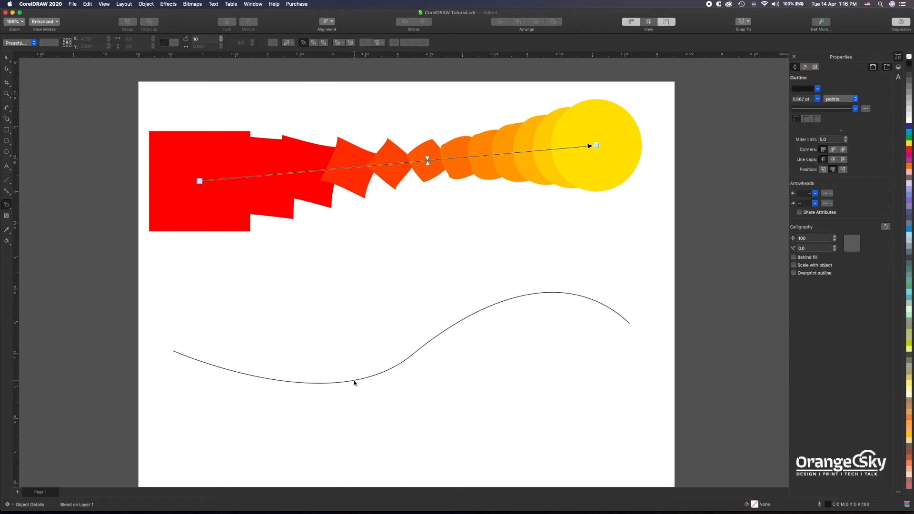
left_click(6, 58)
left_click_drag(467, 302, 498, 225)
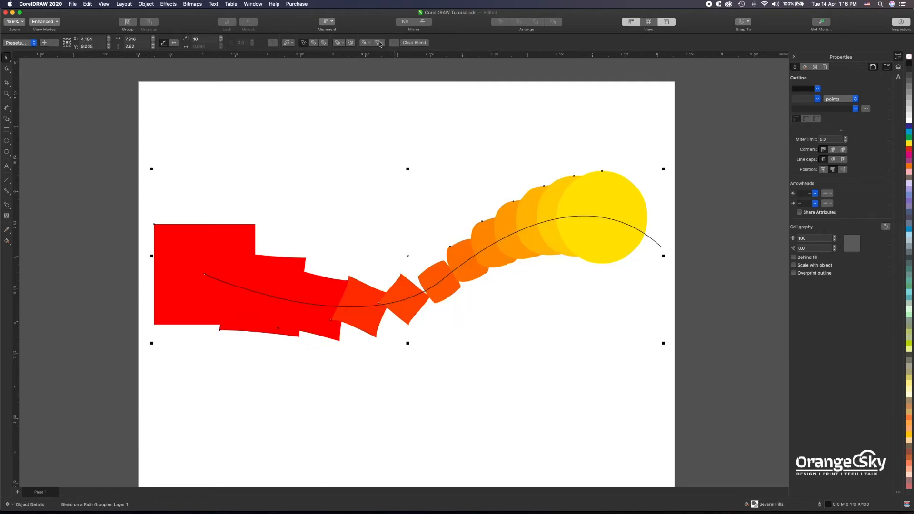
Spread the blend along the full path and turn on rotation of all its objects.
left_click(379, 44)
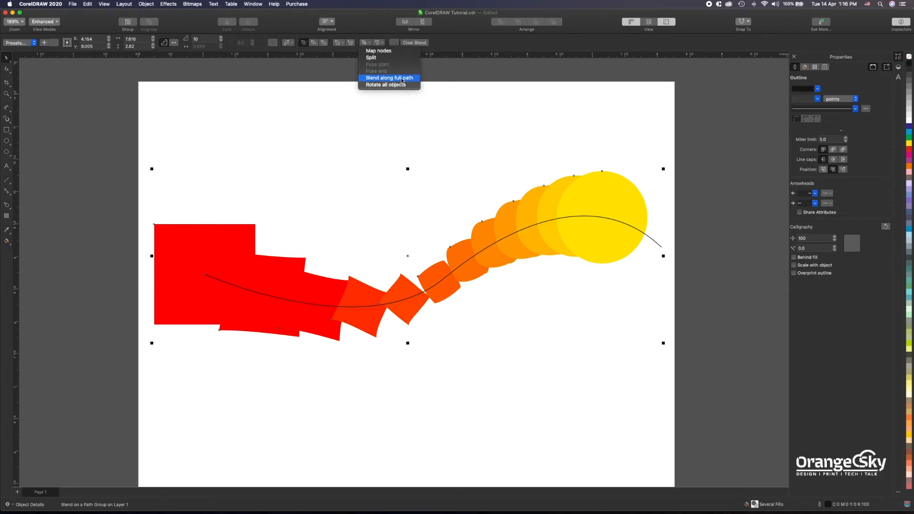
left_click(401, 78)
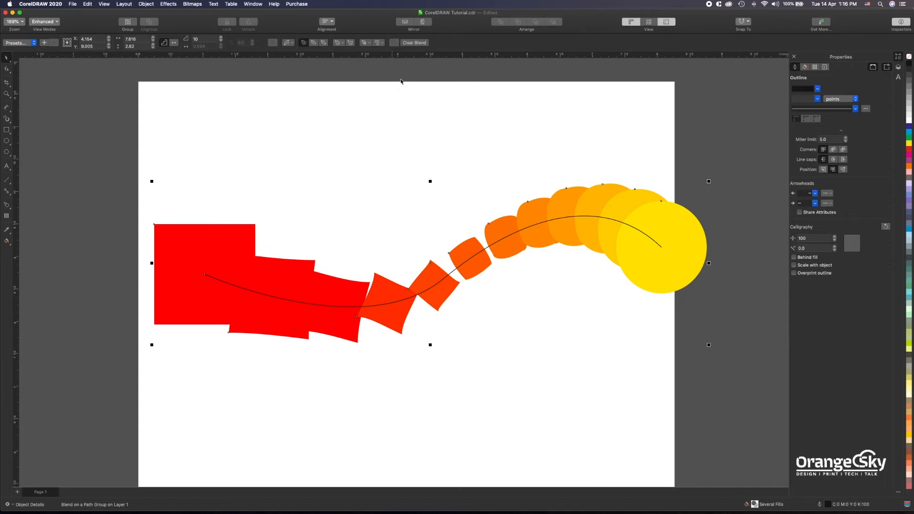
left_click(379, 43)
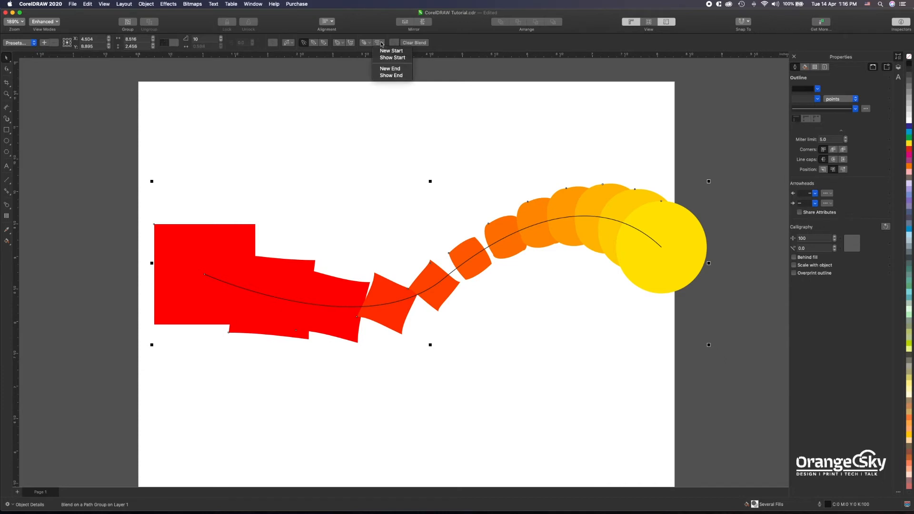
left_click(365, 43)
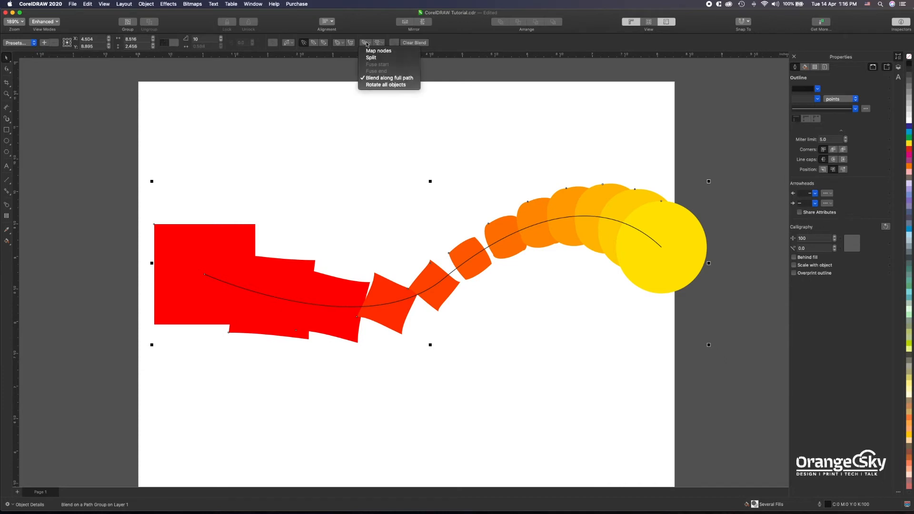
left_click(385, 85)
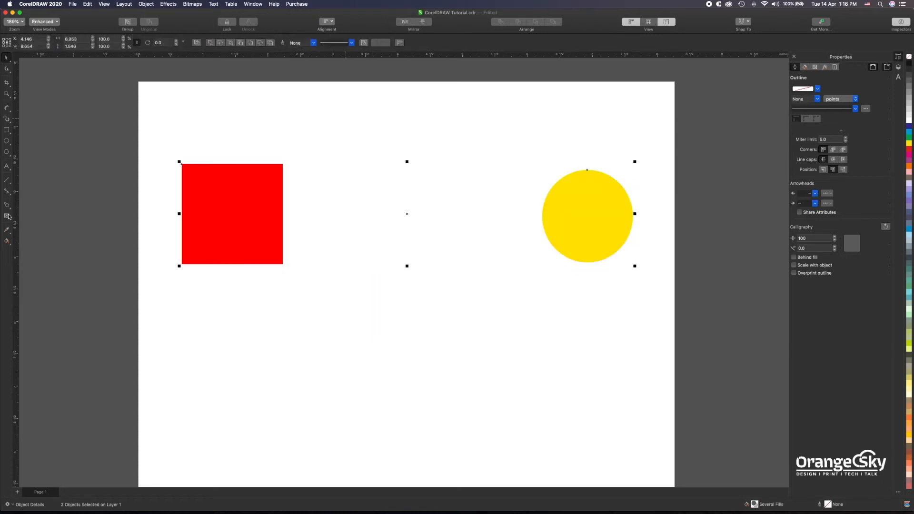
Create a 10-step blend between the separate yellow circle and red square.
left_click(7, 205)
left_click(383, 43)
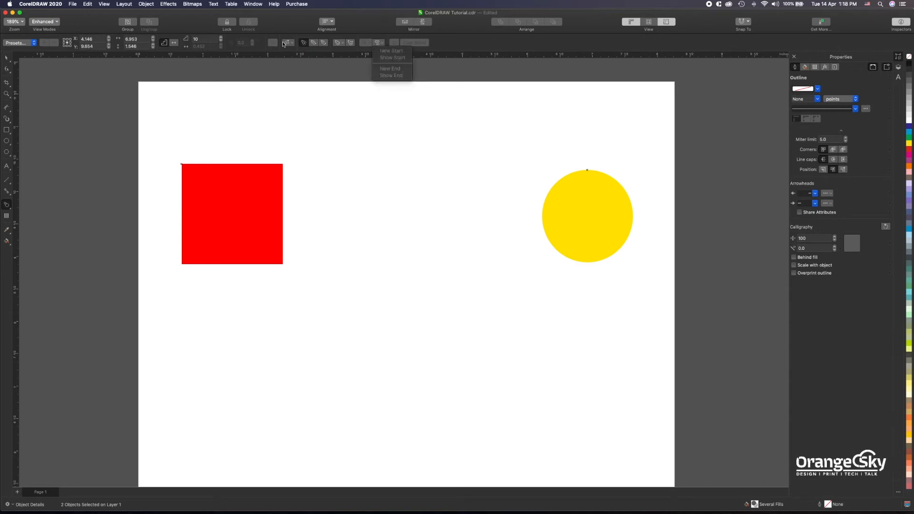
left_click(231, 213)
left_click_drag(570, 224, 253, 220)
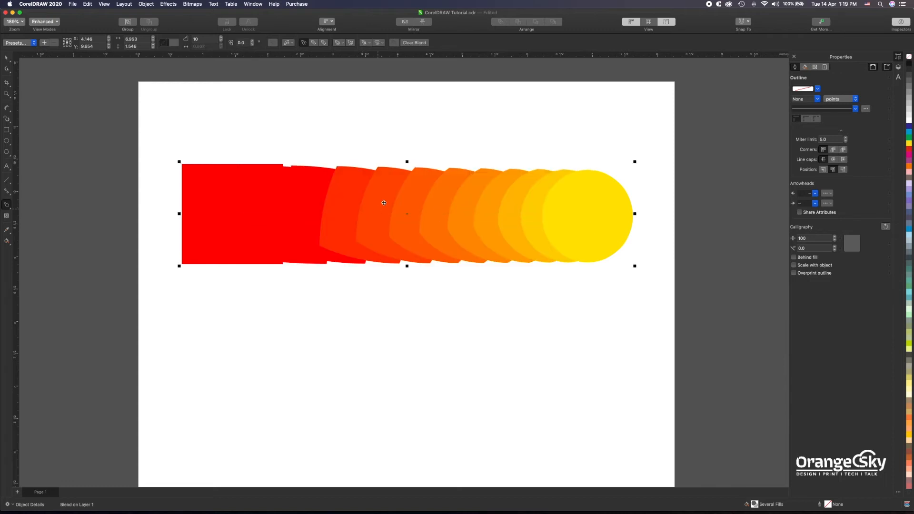
Duplicate the blend about 2.7 in below the original, and recolour the copy's square green and its circle cyan.
left_click_drag(385, 195, 379, 363)
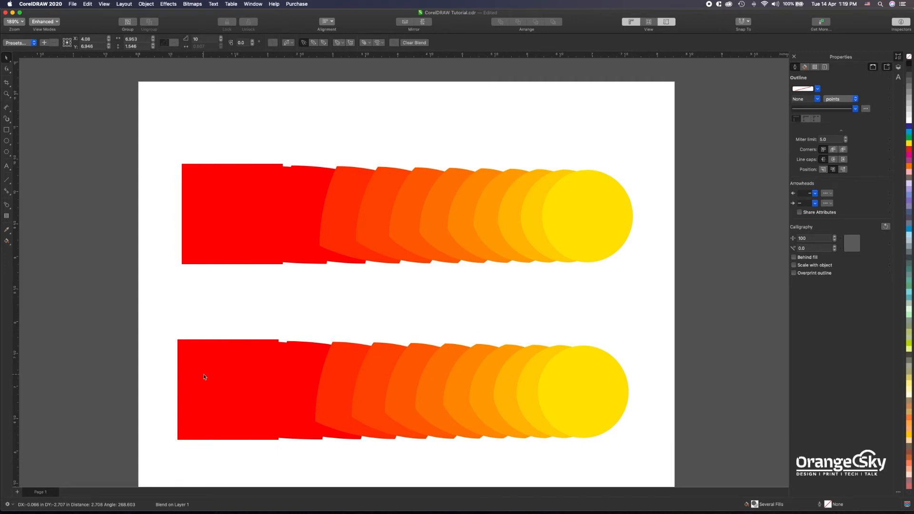
left_click(220, 379)
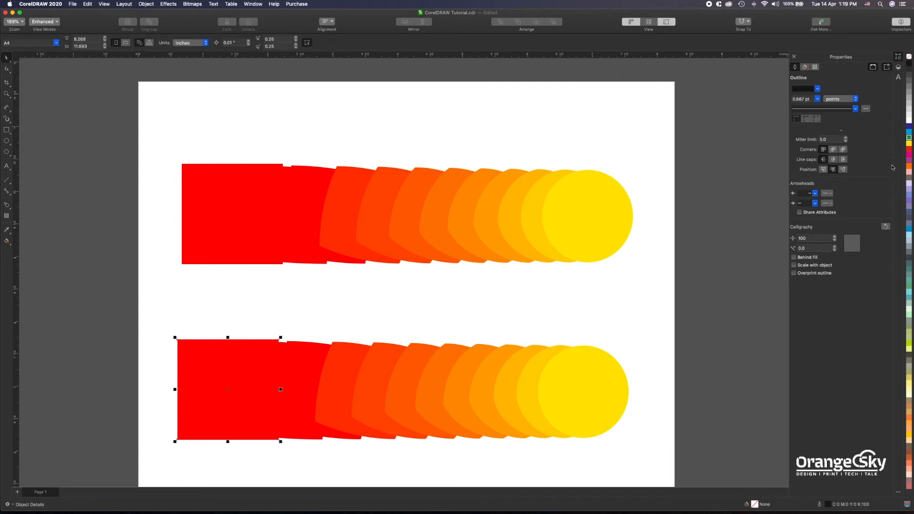
left_click(580, 406)
left_click(909, 132)
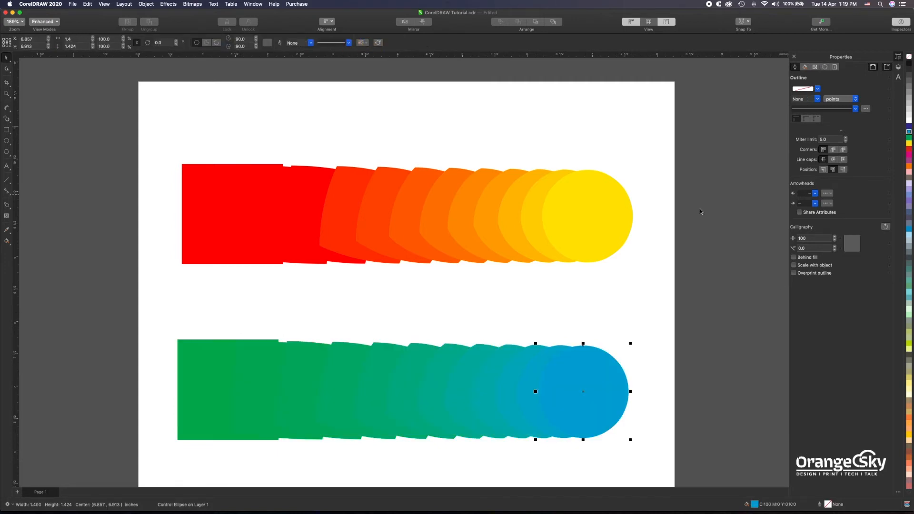
Assign the upper blend's red square as the new start object of the green-to-cyan blend.
left_click(342, 344)
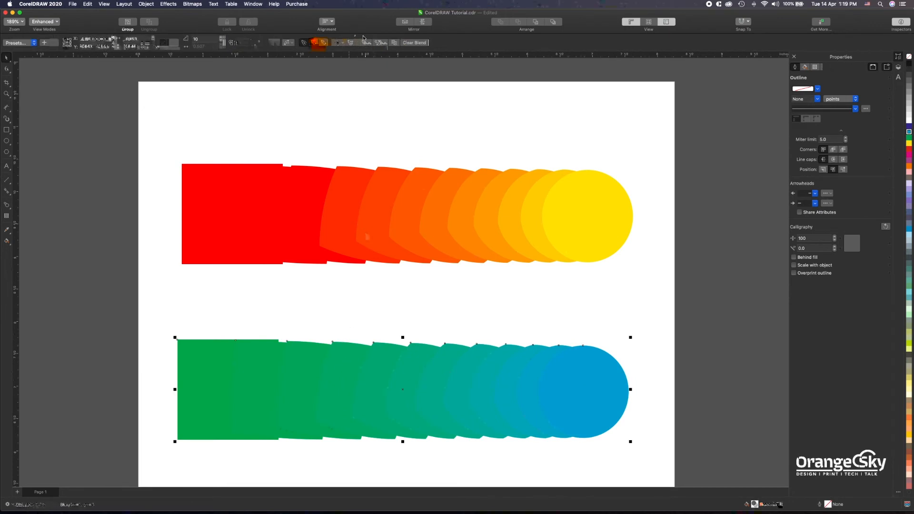
left_click(378, 42)
left_click(388, 51)
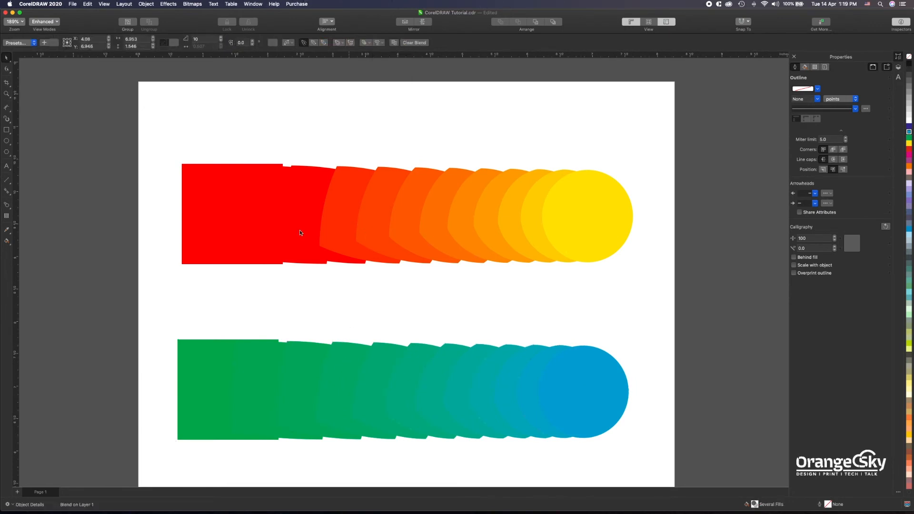
left_click(285, 290)
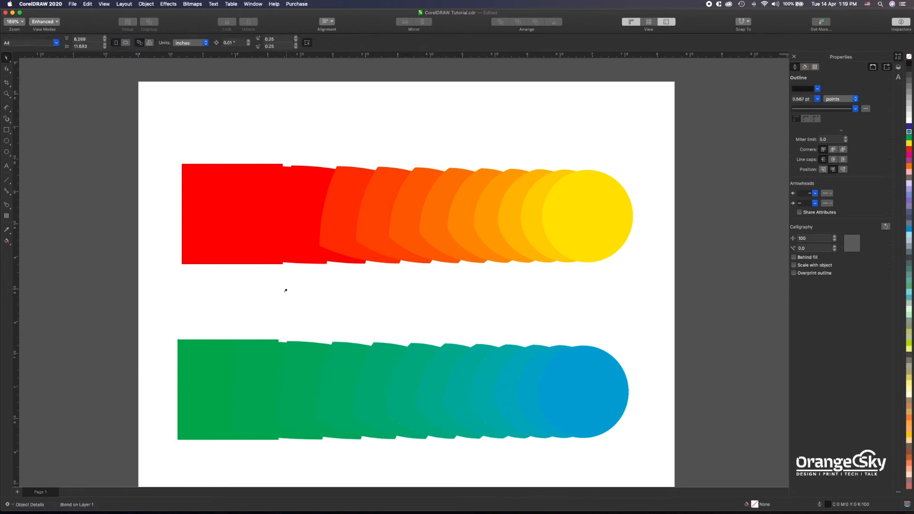
left_click(207, 246)
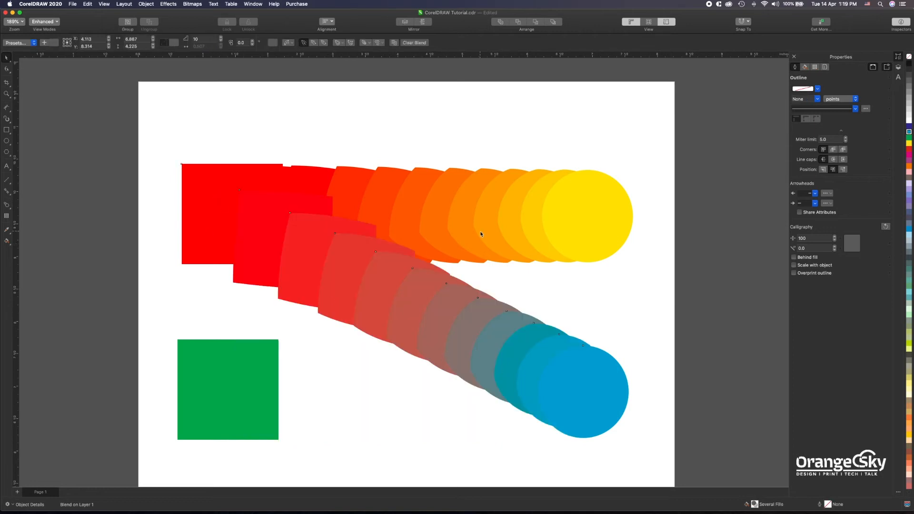
Undo the last start-object change, and assign the cyan circle as the new end object of the red-to-yellow blend.
key("ctrl+z")
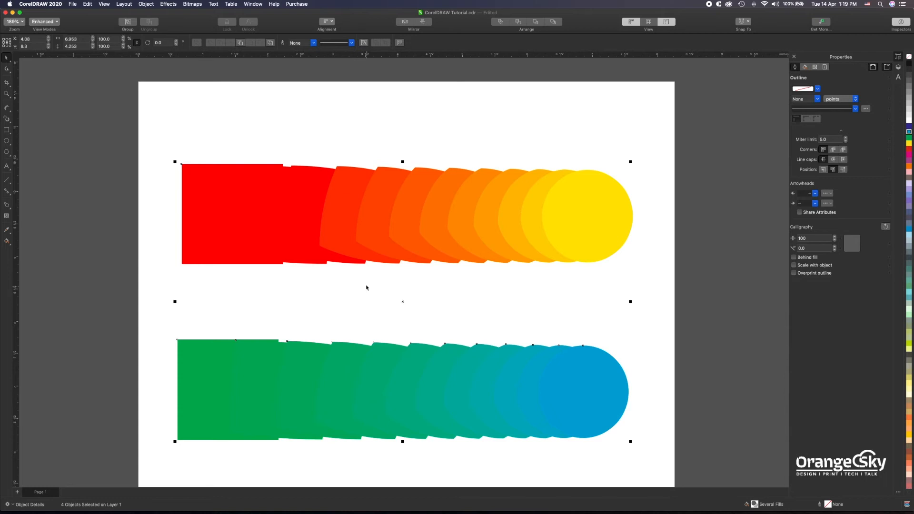
double_click(365, 246)
left_click(379, 43)
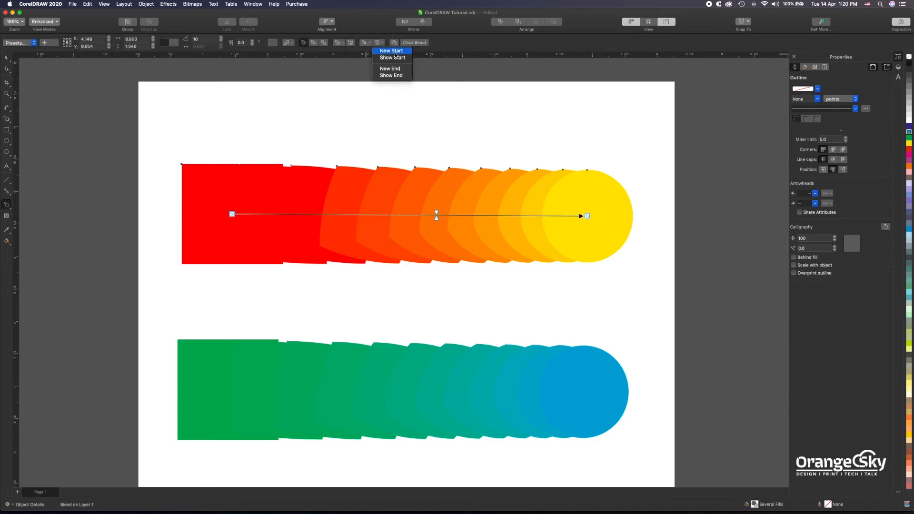
left_click(395, 51)
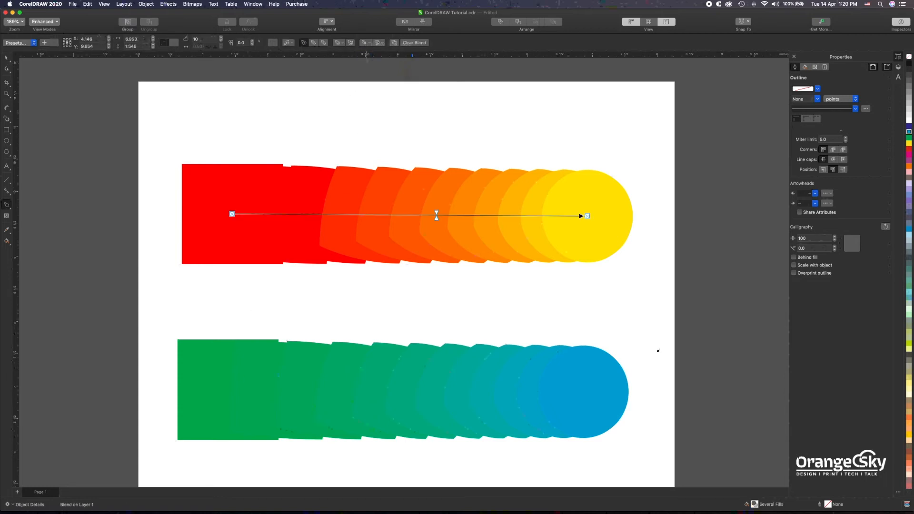
left_click(585, 373)
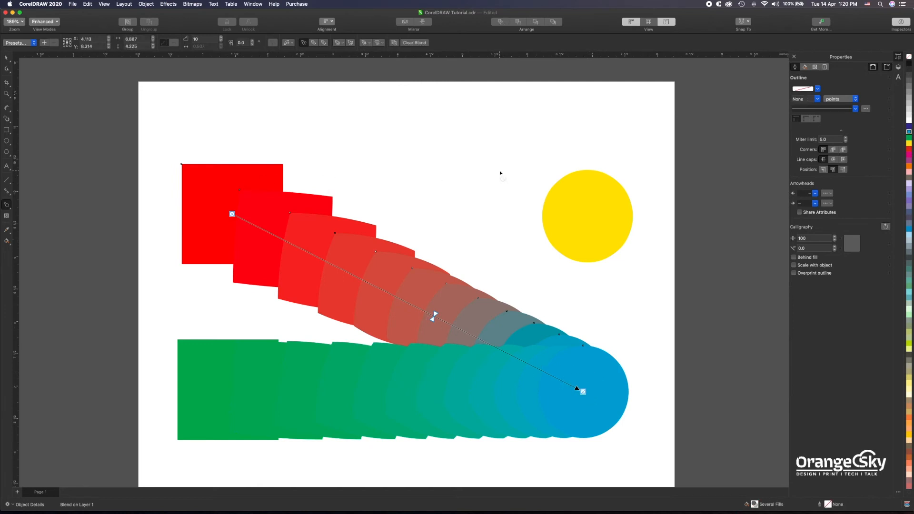
Draw an ellipse about 1.35 × 0.83 in above the blends, filled light purple, and a smaller dark purple one to its right.
left_click(395, 44)
left_click(6, 141)
left_click_drag(392, 122, 485, 179)
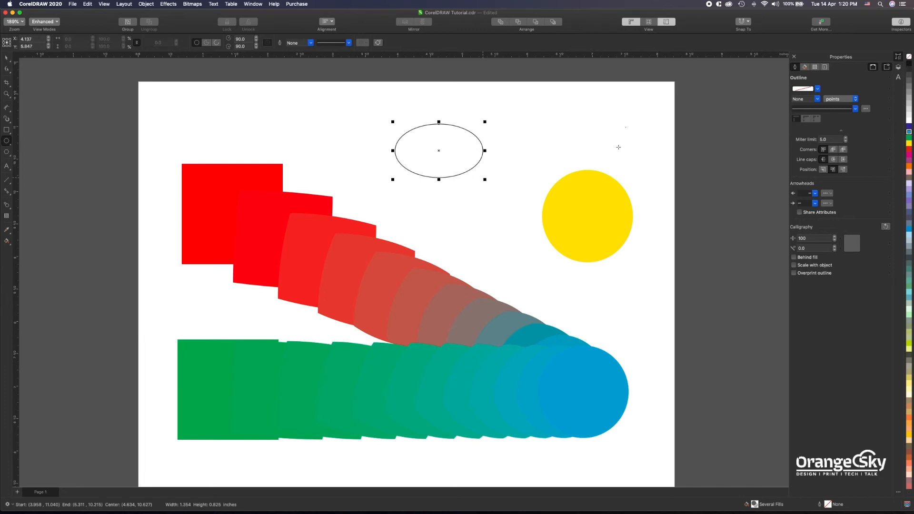
left_click_drag(633, 114, 600, 156)
left_click(908, 127)
key("space")
left_click(437, 125)
left_click(909, 183)
Blend the two purple ellipses by copying the blend properties of the red-to-cyan blend.
left_click(608, 135, "shift")
left_click(7, 205)
left_click(394, 42)
left_click(426, 300)
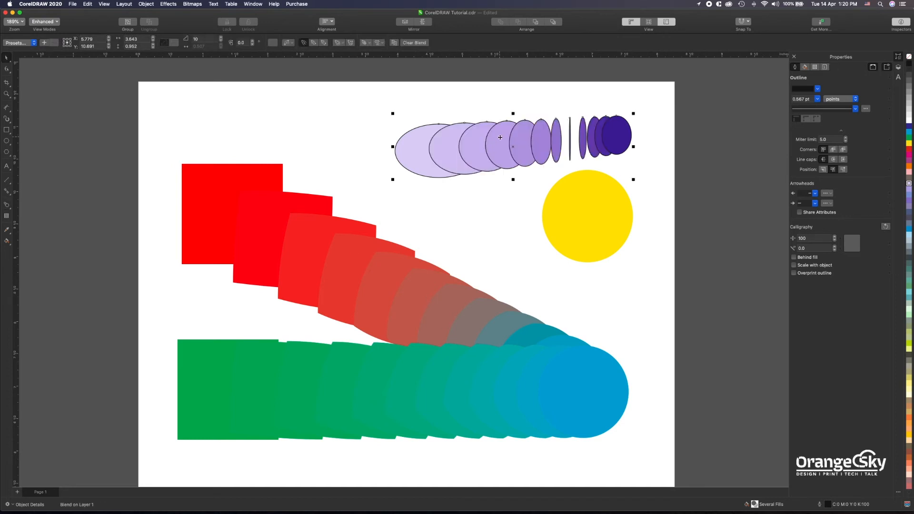
Delete the purple ellipse blend.
left_click(363, 282)
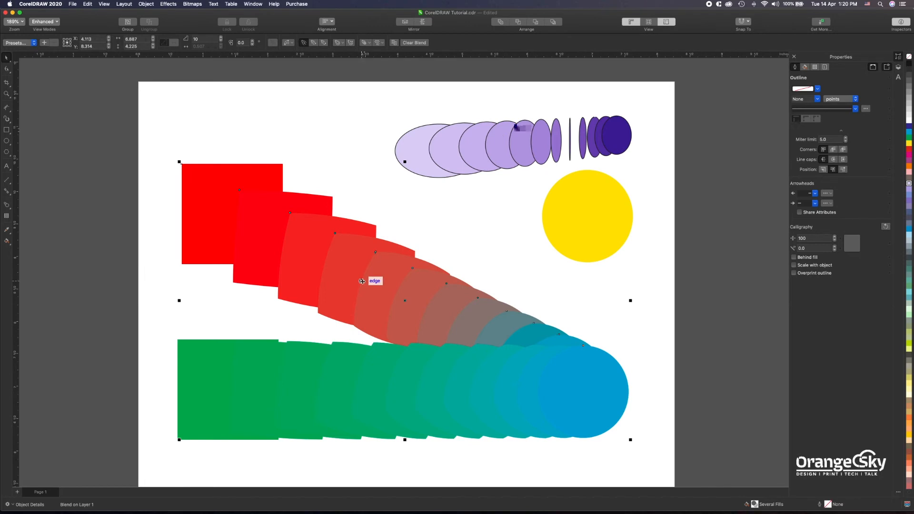
left_click(499, 128)
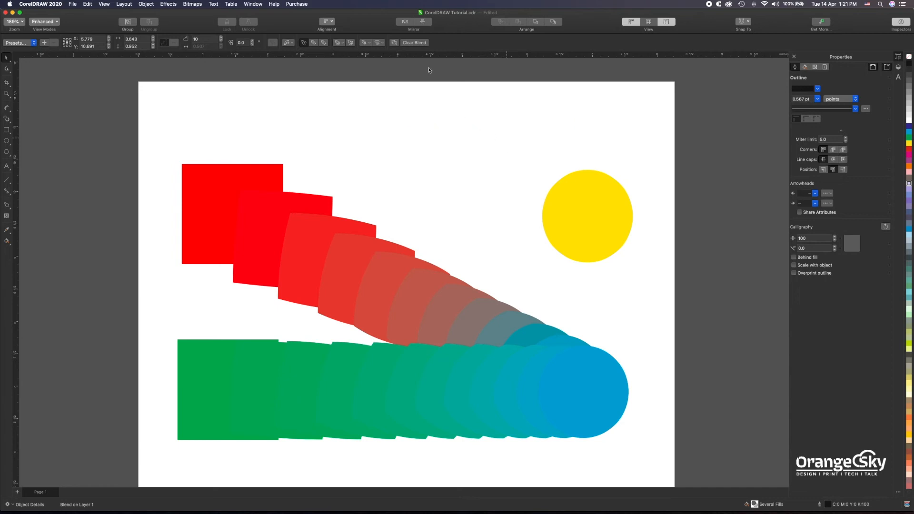
left_click(428, 70)
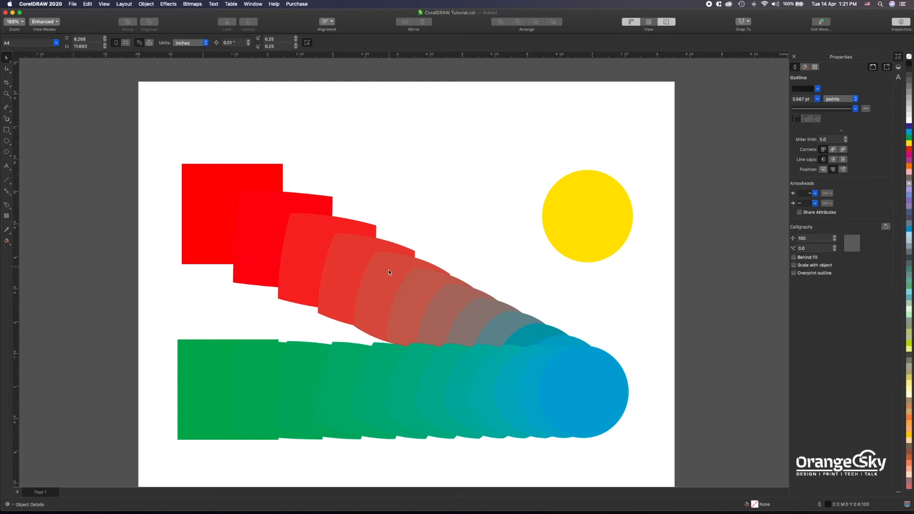
Clear the red-to-cyan blend and the green-to-cyan blend.
left_click(356, 276)
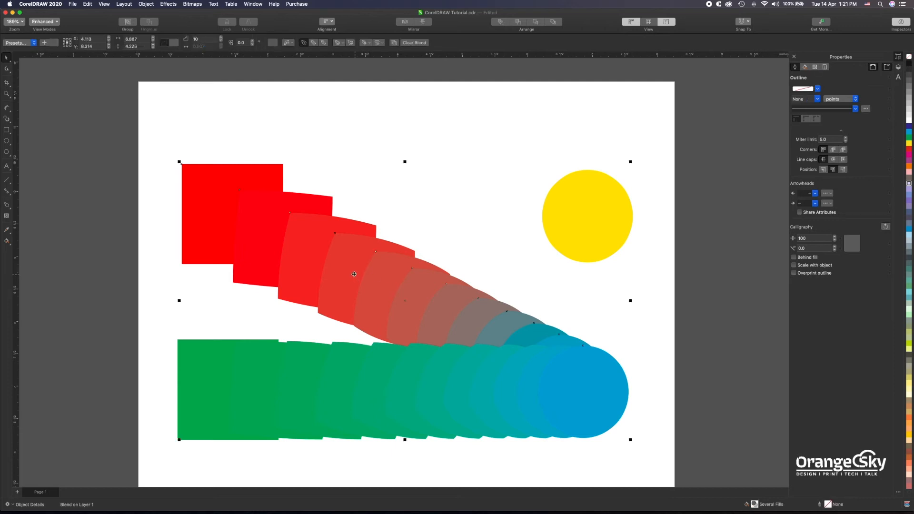
left_click(419, 42)
left_click(367, 352)
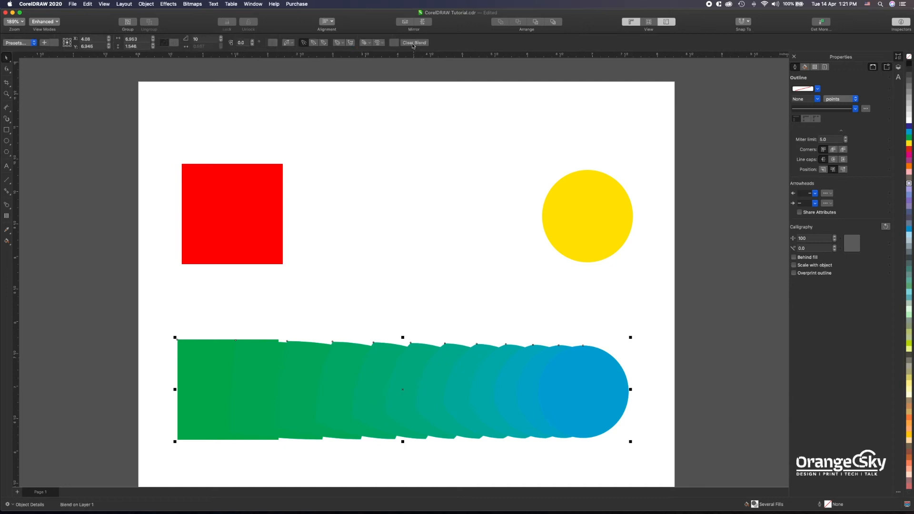
left_click(414, 43)
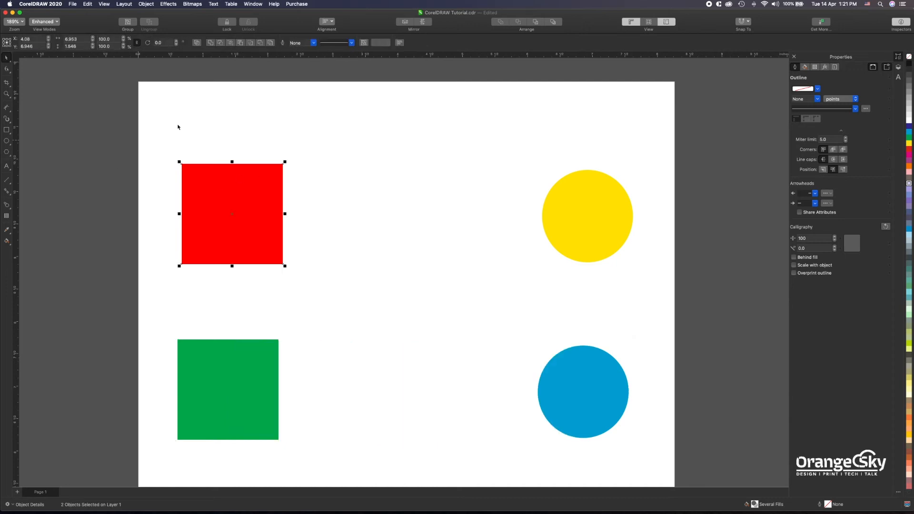
Move the red square's centre to about X 2.23, Y 9.32 in, and delete the green square.
left_click(10, 209)
left_click(34, 226)
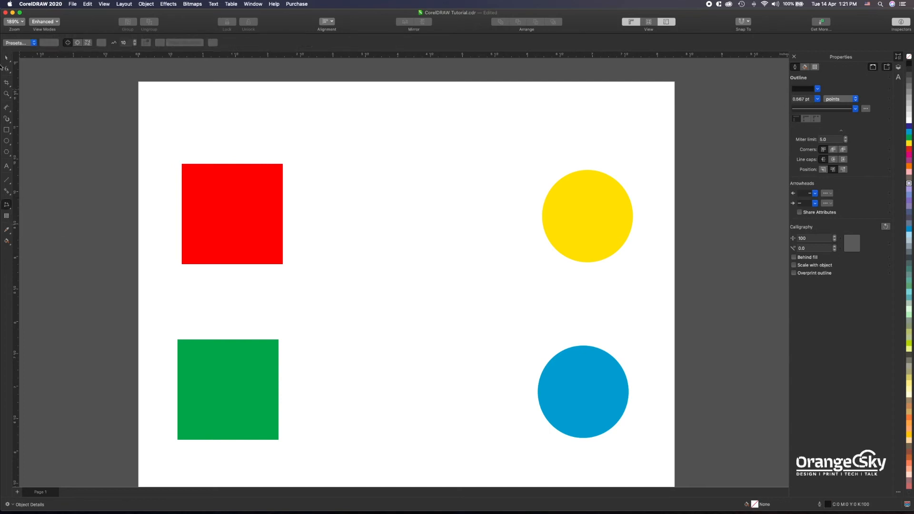
left_click(5, 59)
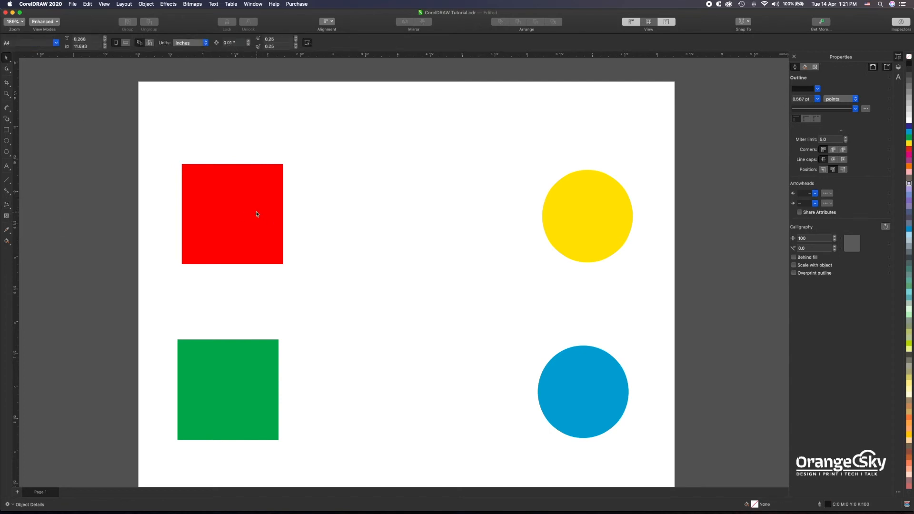
left_click_drag(256, 213, 306, 235)
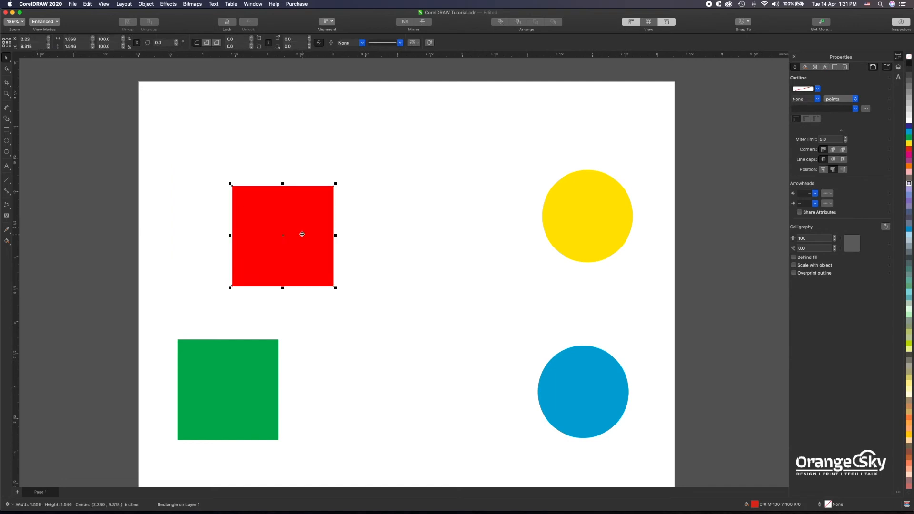
key("Delete")
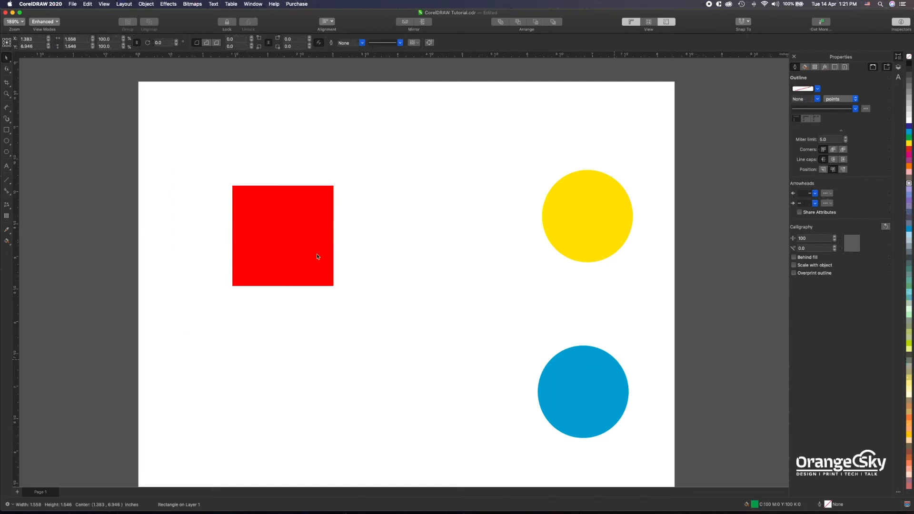
Try the Zipper, Pull Corners and Push Corners distortion presets on the red square, and clear the distortion.
left_click(321, 255)
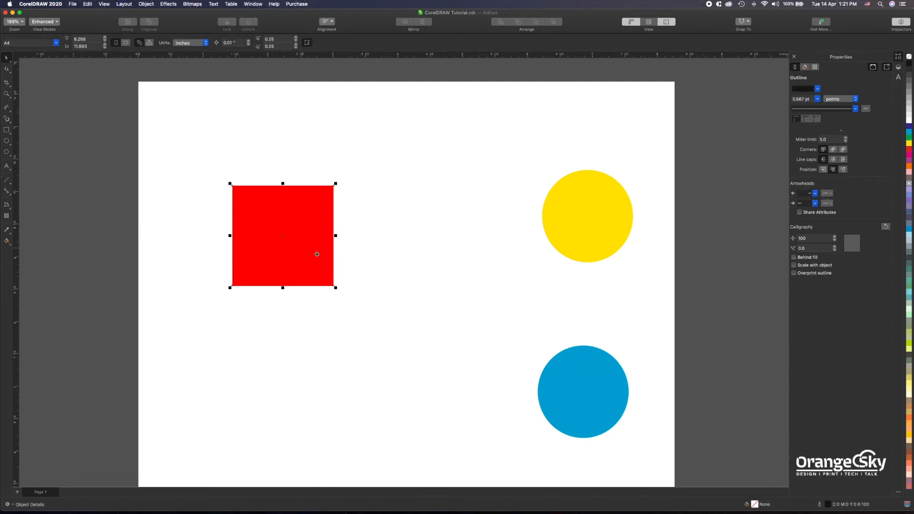
left_click(7, 205)
left_click(33, 41)
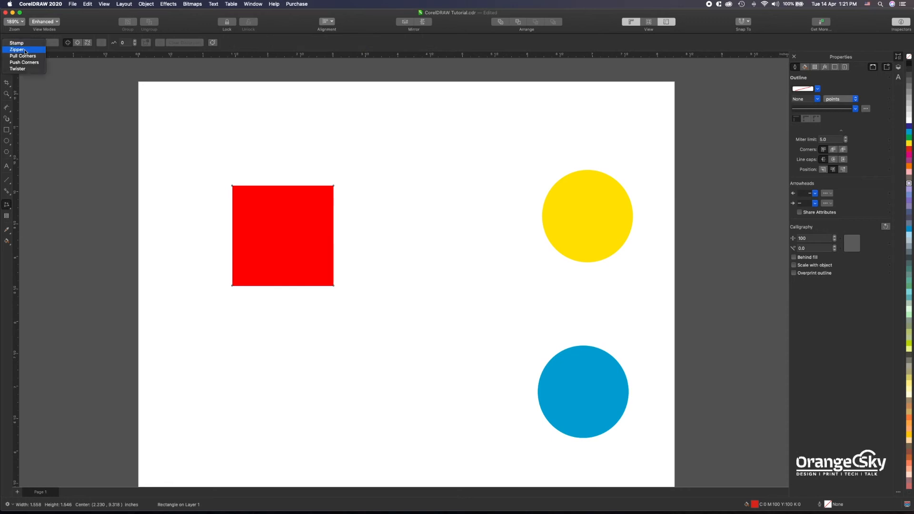
left_click(25, 50)
left_click(26, 43)
left_click(28, 50)
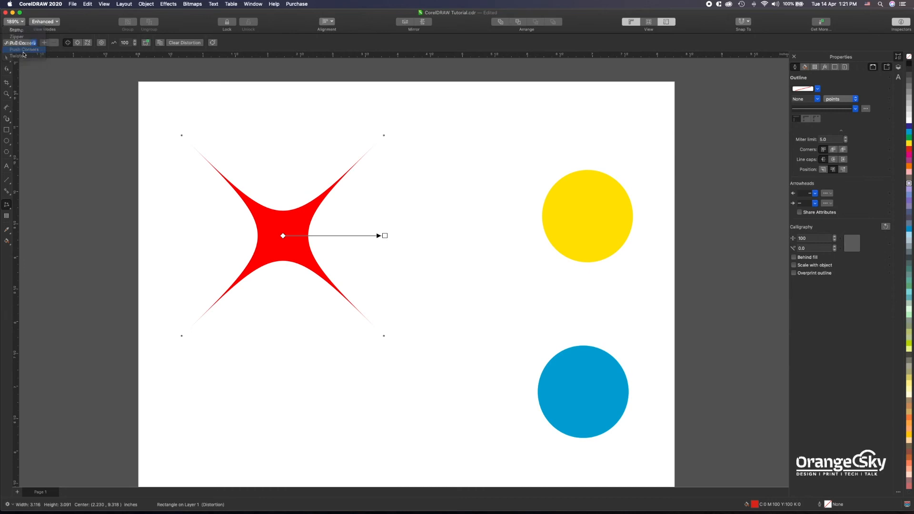
left_click(235, 43)
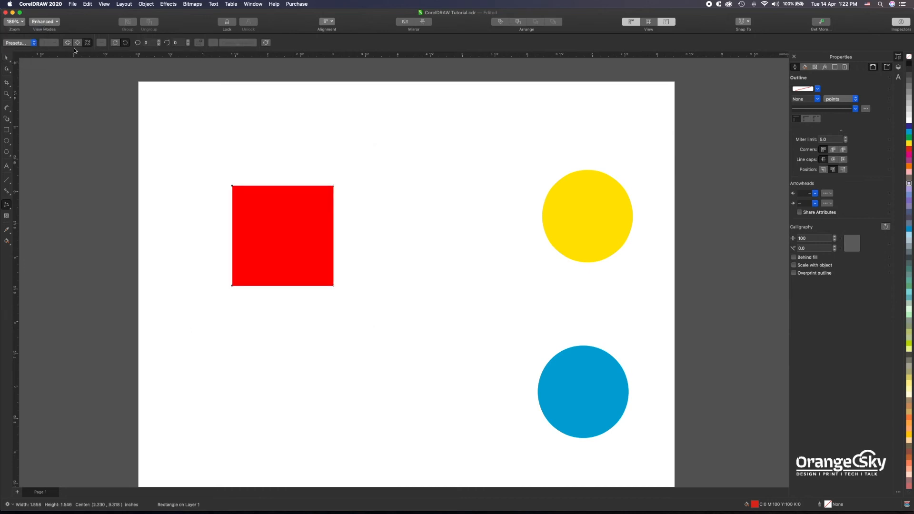
key("space")
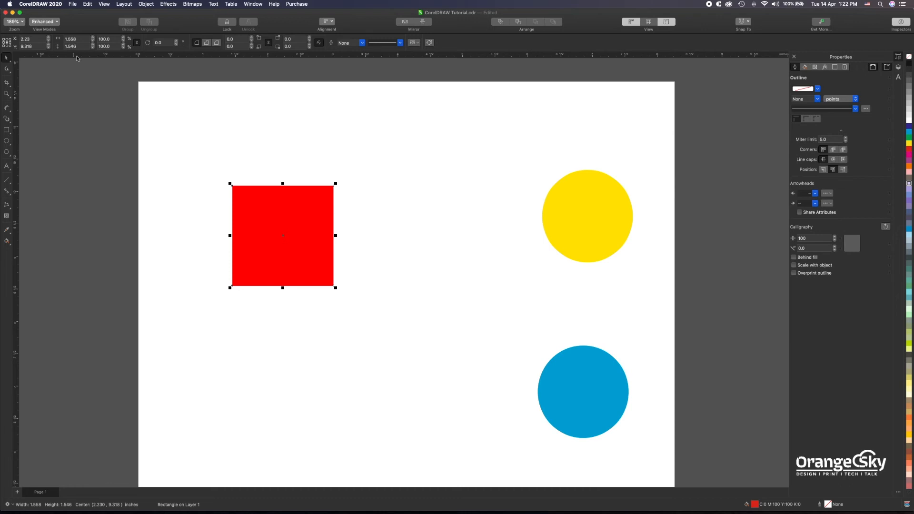
key("space")
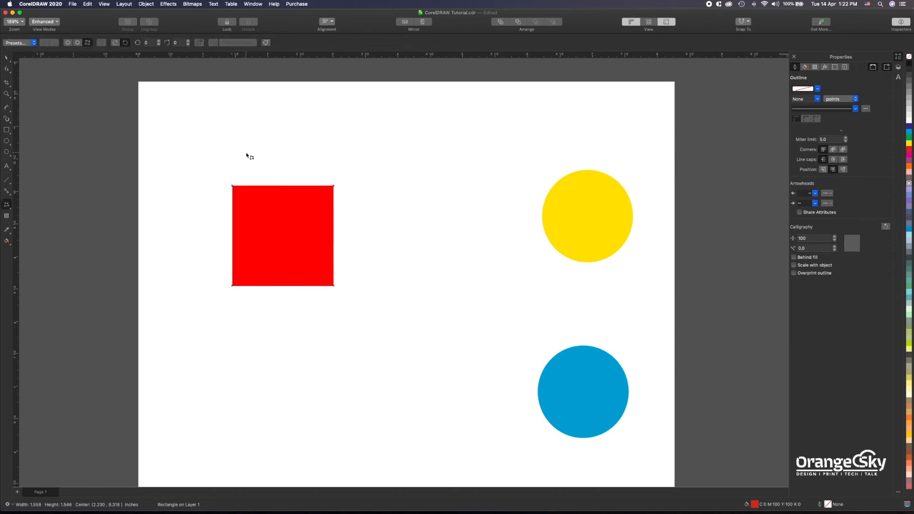
Try push and pull distortions from the red square's centre, up to an amplitude of 200, and clear the distortion.
left_click(68, 43)
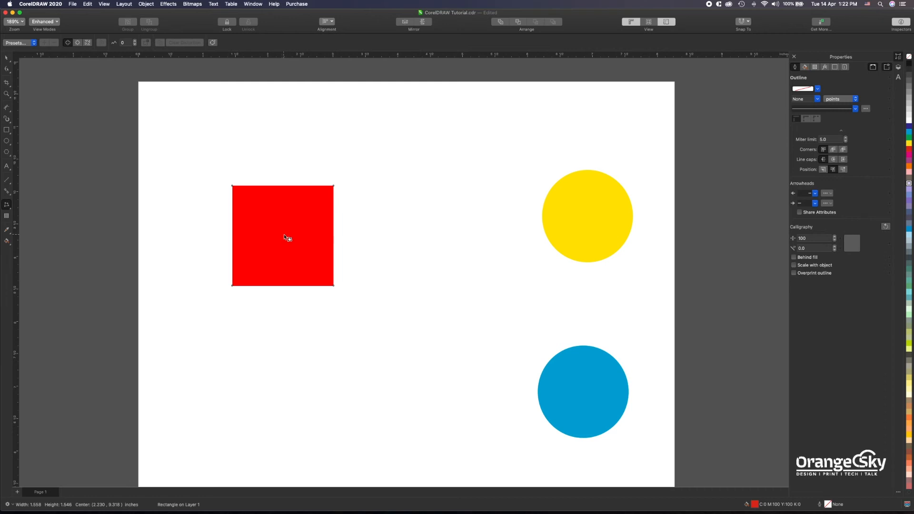
left_click_drag(291, 237, 38, 216)
key("super+z")
left_click_drag(283, 235, 674, 250)
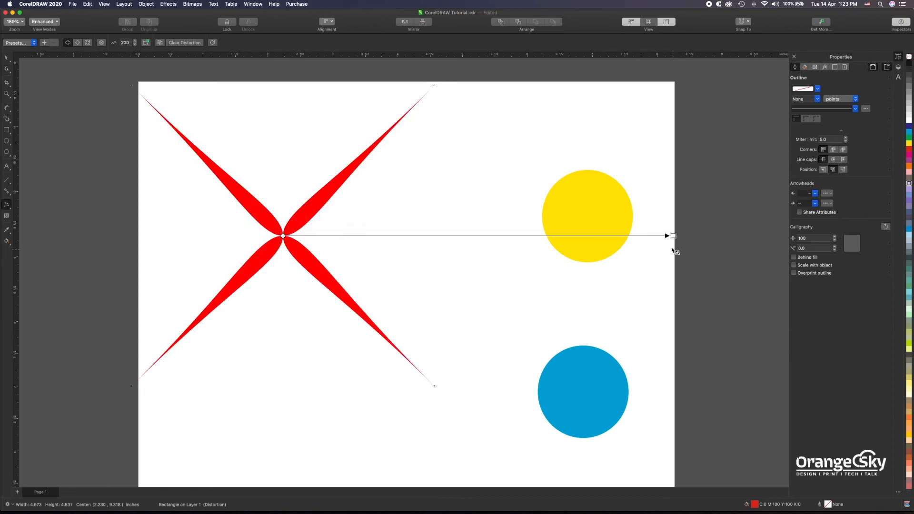
key("super+z")
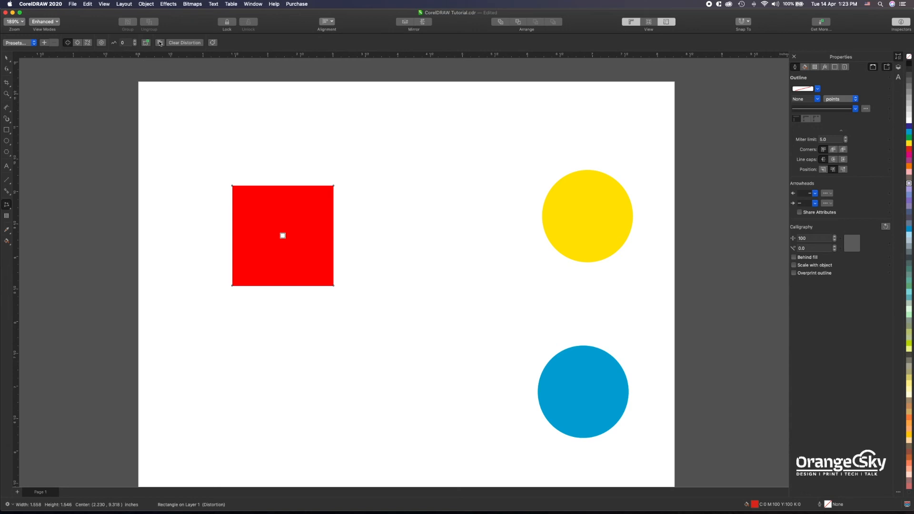
left_click(179, 43)
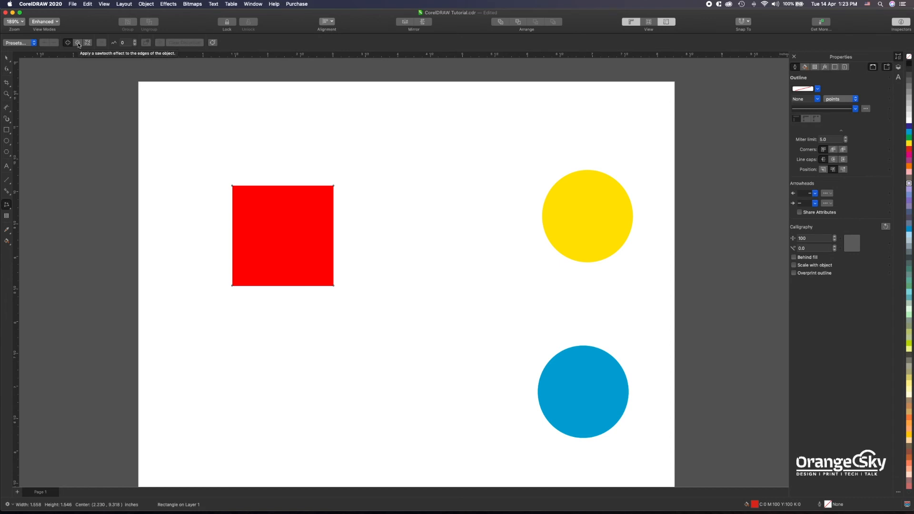
Try freehand zipper distortions on the red square and undo them.
left_click(78, 44)
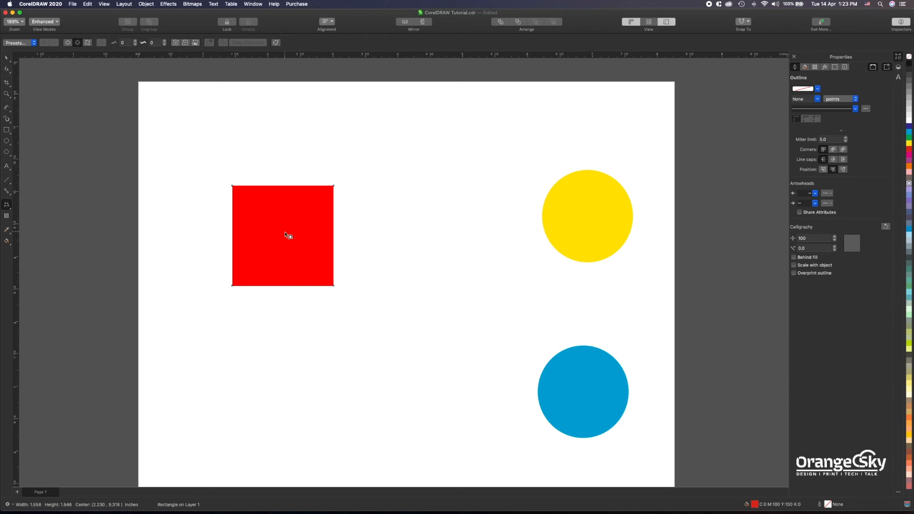
left_click_drag(284, 232, 78, 229)
left_click_drag(373, 217, 480, 230)
key("super+z")
key("super+z")
key("super+z")
key("super+z")
Apply a zipper distortion to the red square with amplitude 10 and frequency 30, raising the frequency to 40.
left_click(127, 42)
type("10")
key("Return")
left_click(153, 43)
type("30")
key("Return")
left_click(155, 43)
type("40")
key("Return")
Set the zipper distortion's amplitude to 20 and adjust its frequency to about 51 with the on-object slider.
left_click_drag(303, 235, 282, 236)
left_click(127, 42)
type("20")
key("Return")
mouse_move(300, 235)
left_mouse_down()
mouse_move(292, 236)
mouse_move(304, 235)
left_mouse_up()
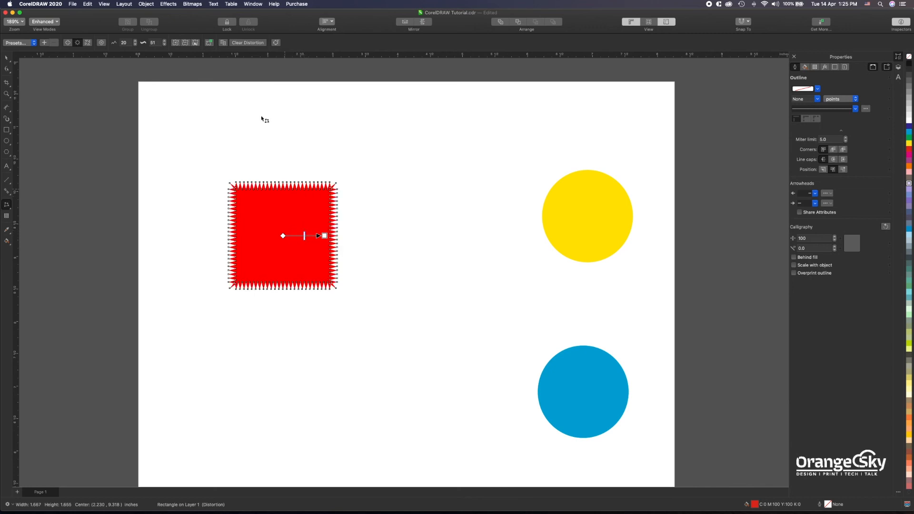
Toggle the random and smooth options of the zipper distortion on and off.
left_click(175, 43)
left_click(175, 43)
left_click(194, 43)
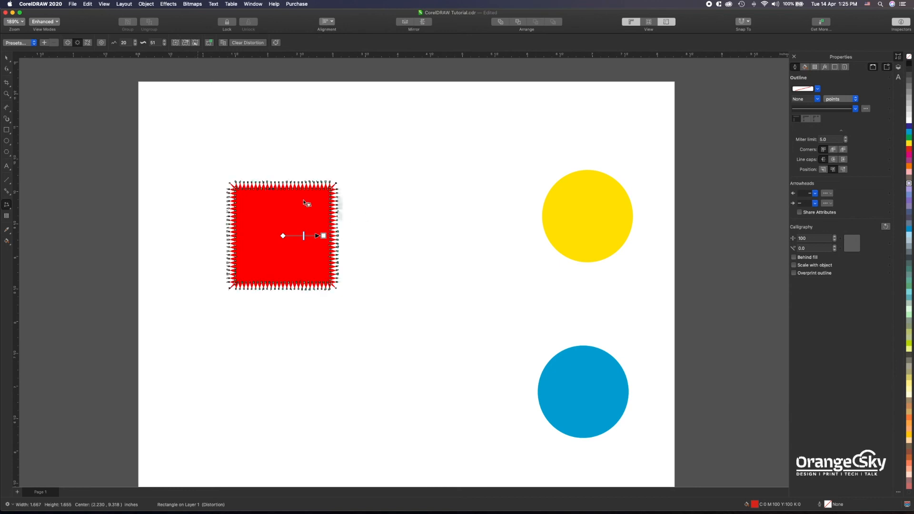
Try local zipper distortion at amplitude 75 and frequency 81, and turn it off with the frequency at about 54.
left_click(195, 43)
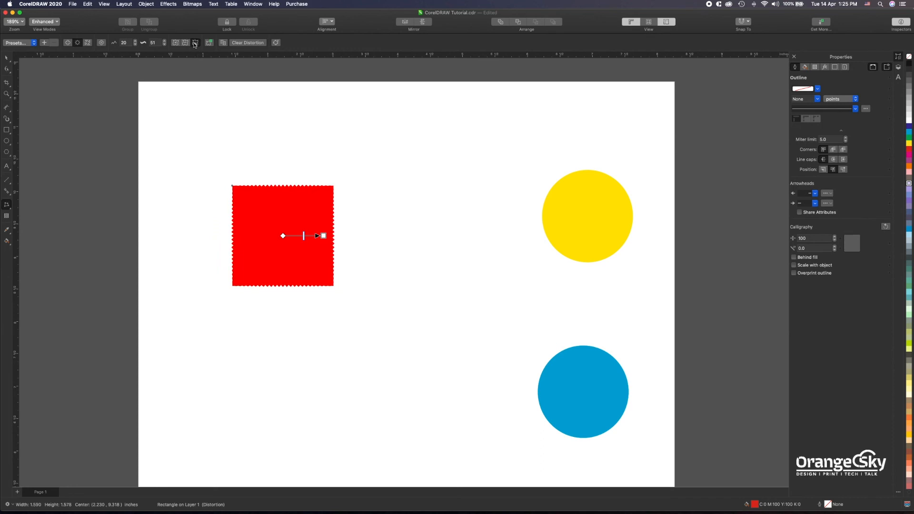
left_click_drag(324, 236, 438, 236)
left_click_drag(291, 232, 408, 245)
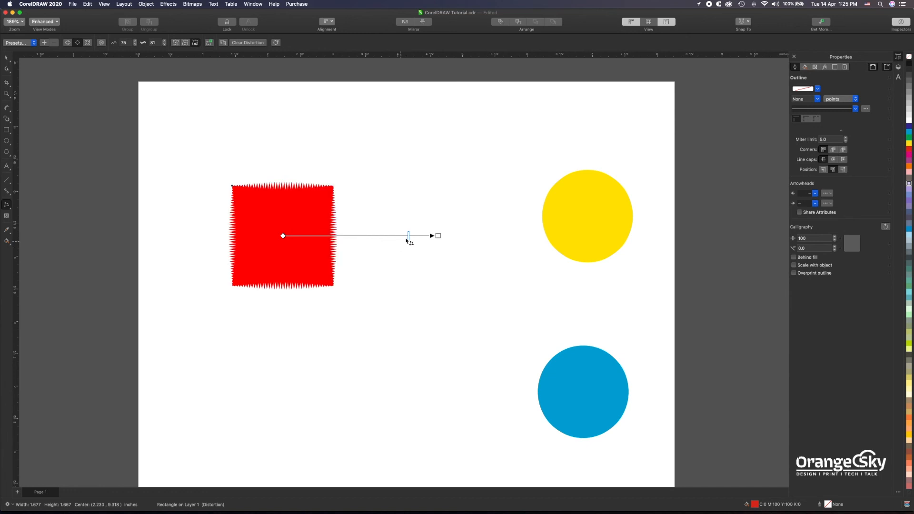
left_click(196, 43)
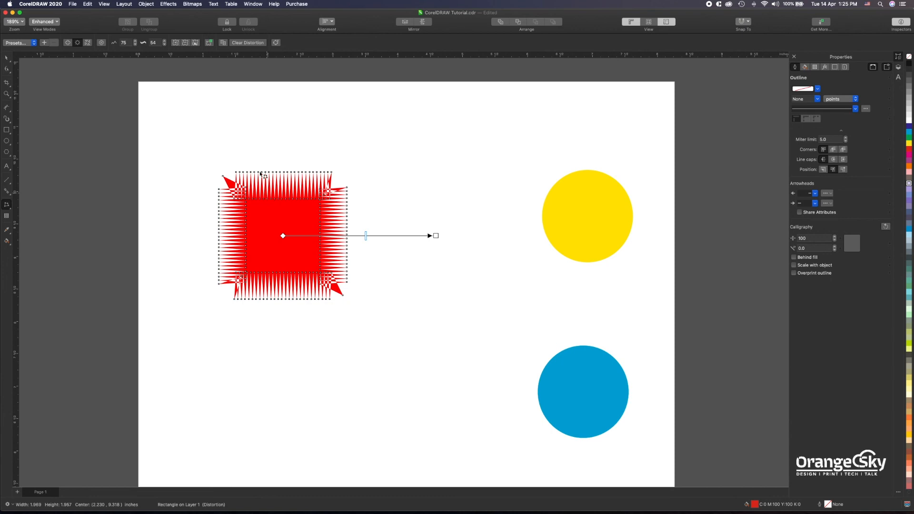
Set the zipper distortion's amplitude to 20 and convert the distorted square to curves.
left_click(125, 42)
key("Return")
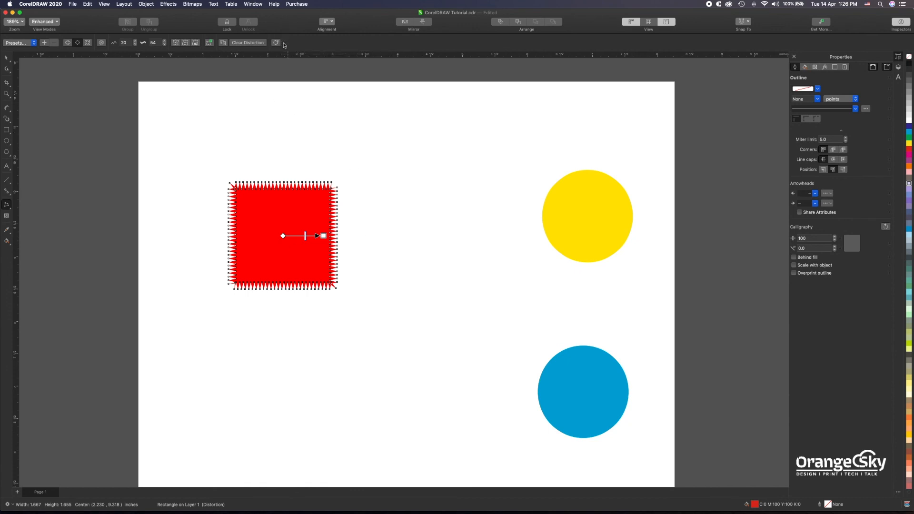
key("ctrl+q")
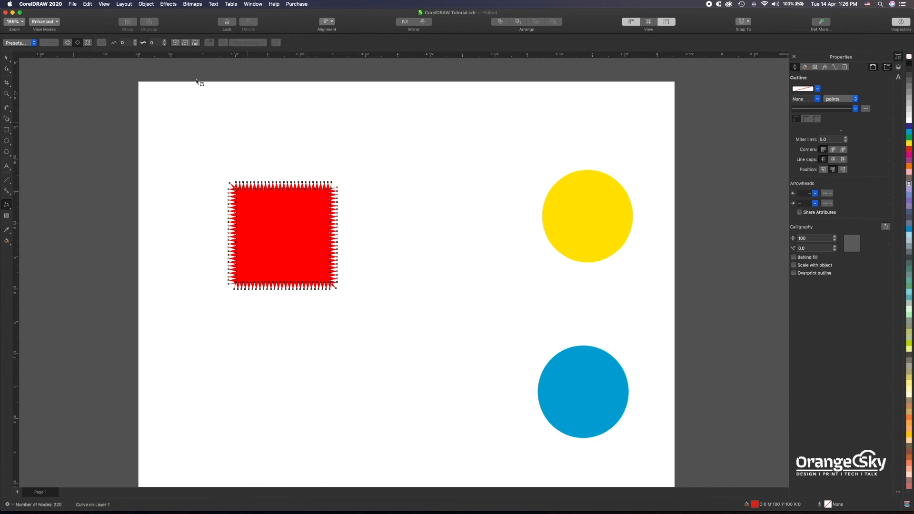
key("space")
left_click(285, 234)
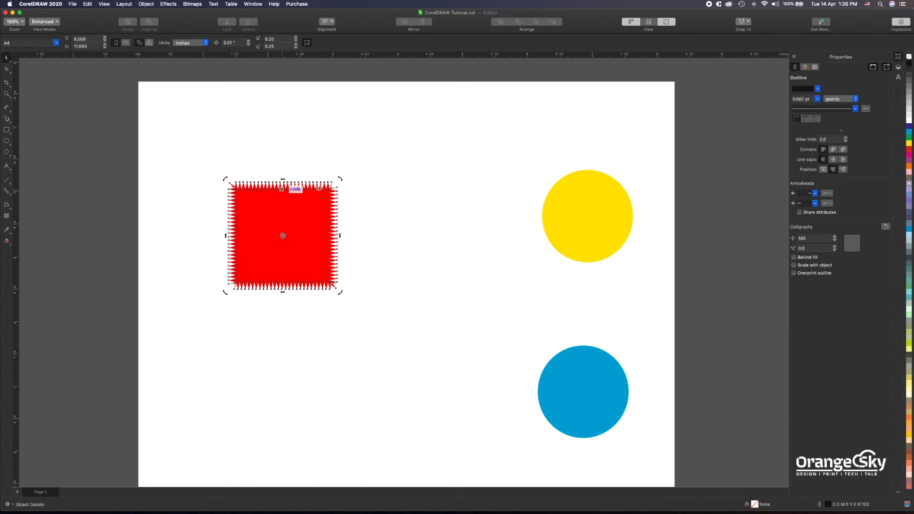
Undo the square's conversion to curves and move the yellow circle closer to the red square.
key("ctrl+z")
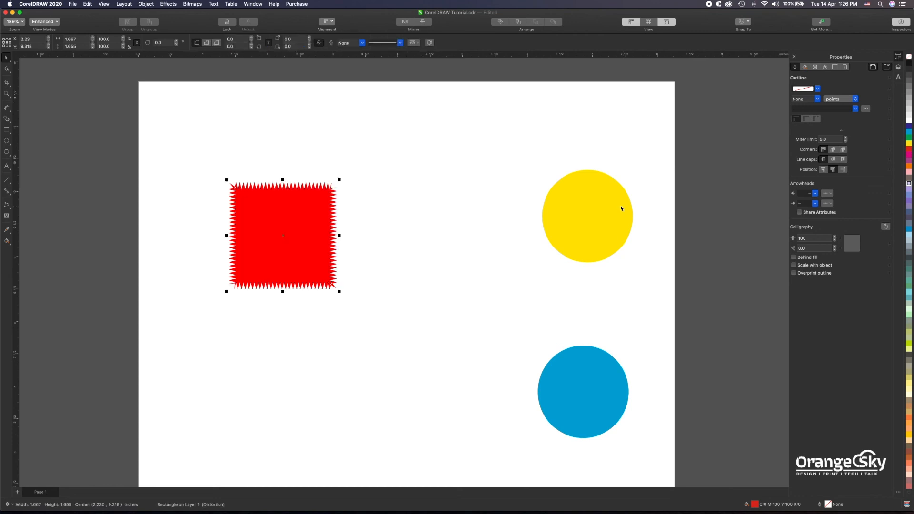
left_click_drag(610, 211, 506, 230)
left_click(277, 227)
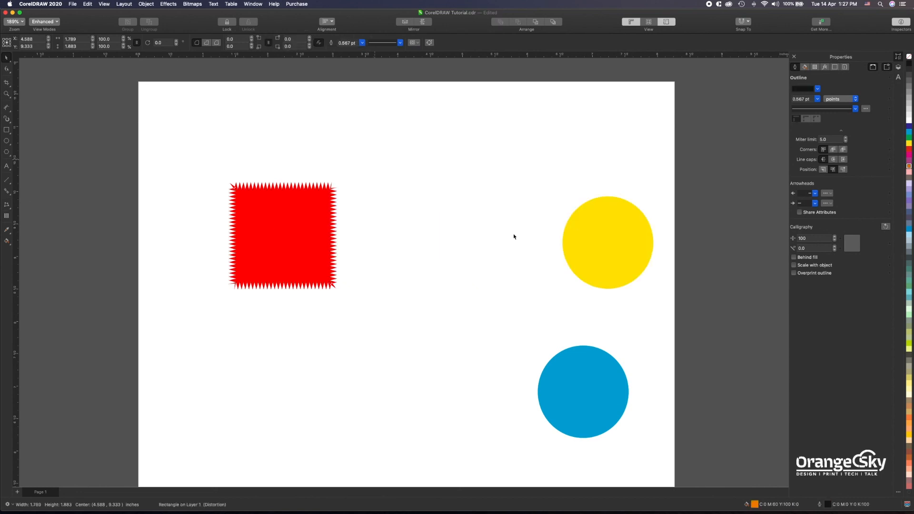
left_click_drag(513, 236, 508, 211)
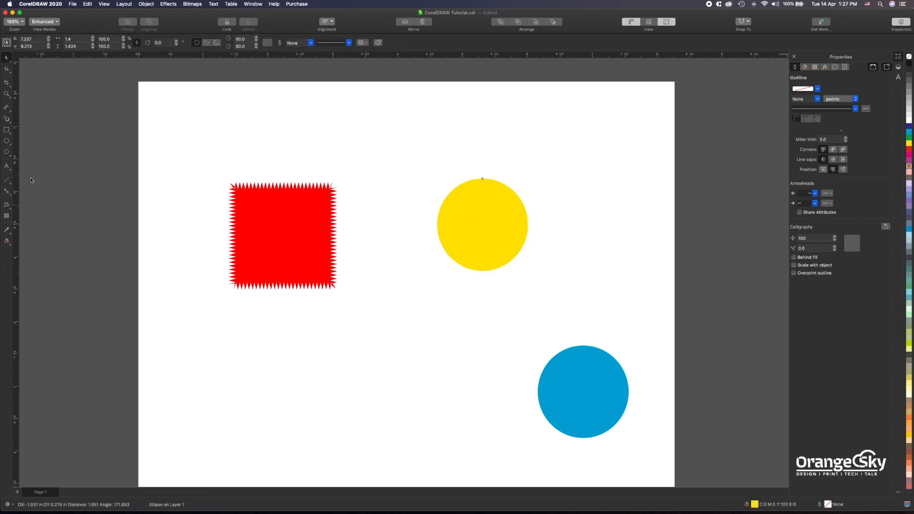
Twist the yellow circle with the Twister distortion by 1 rotation and about 201 additional degrees, switching its direction to counterclockwise and back to clockwise.
left_click(87, 42)
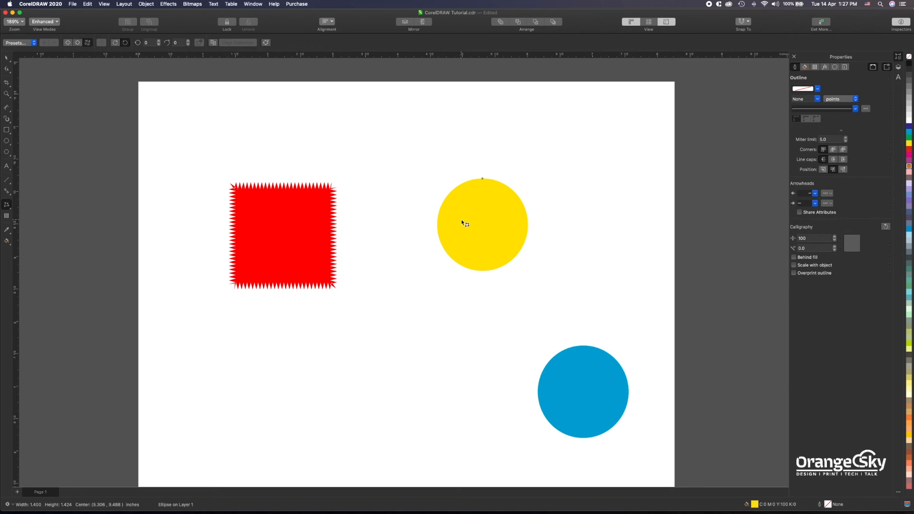
left_click_drag(462, 221, 493, 359)
left_click_drag(179, 274, 301, 155)
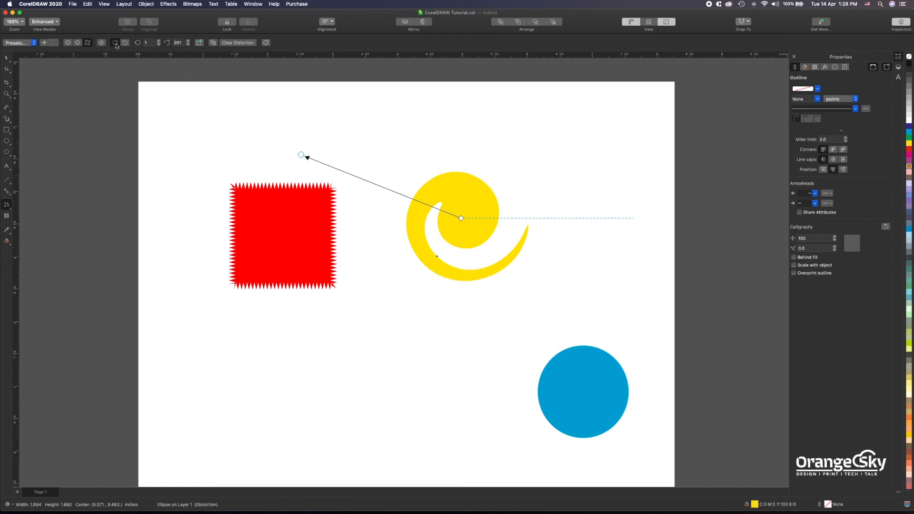
left_click(126, 43)
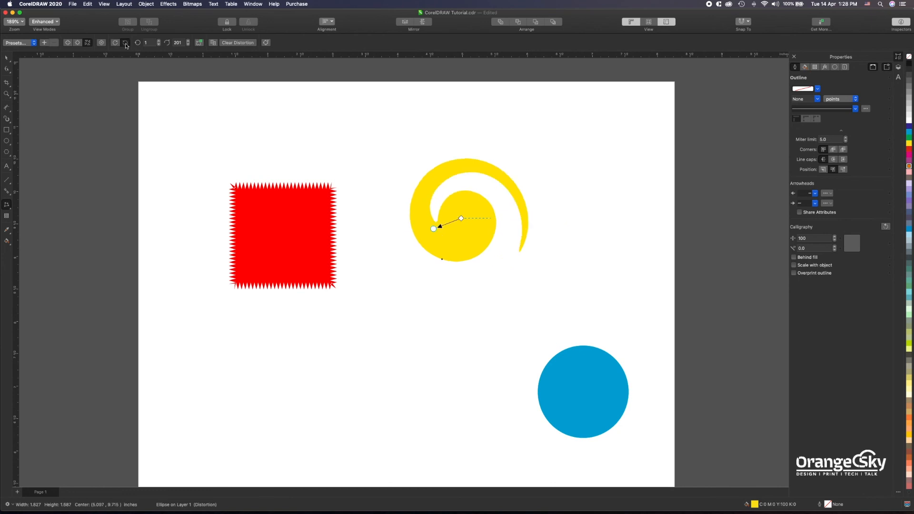
left_click(126, 43)
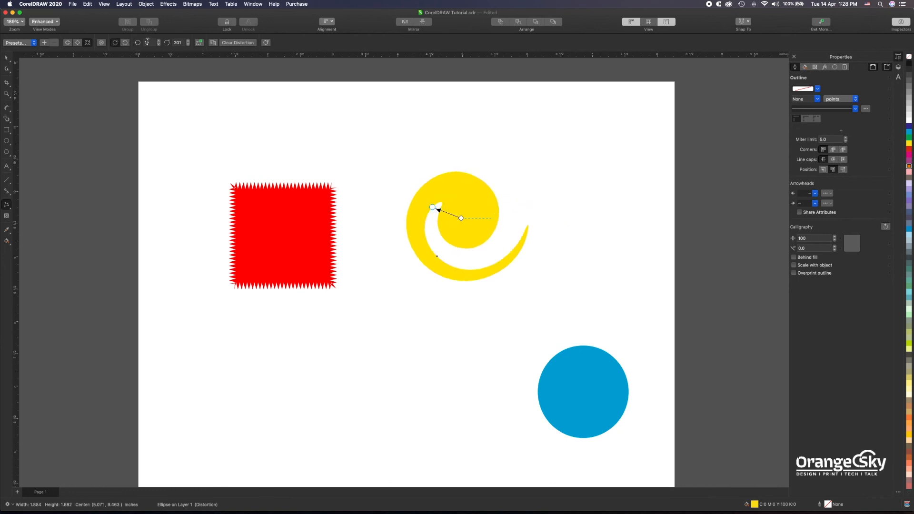
Set the twist to 9 complete rotations and 45 additional degrees, and shift its center toward the circle's left edge.
double_click(150, 42)
type("9")
key("Return")
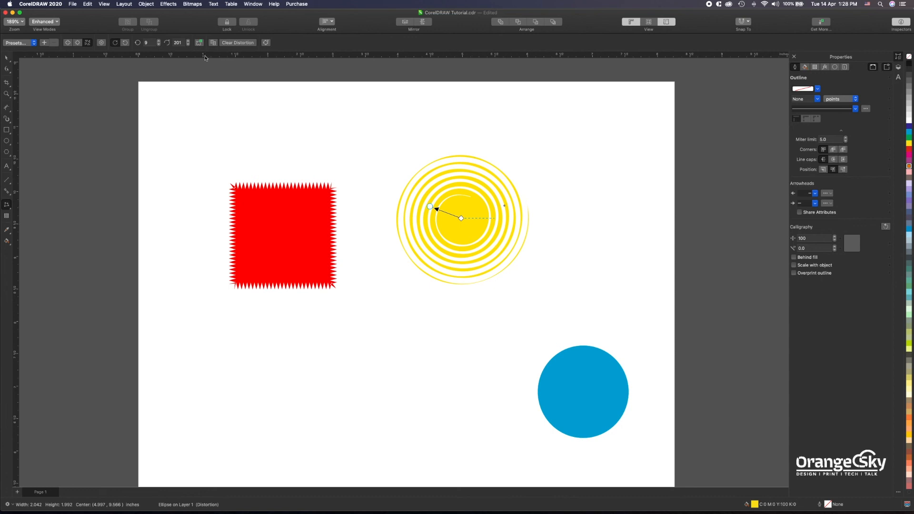
left_click(101, 43)
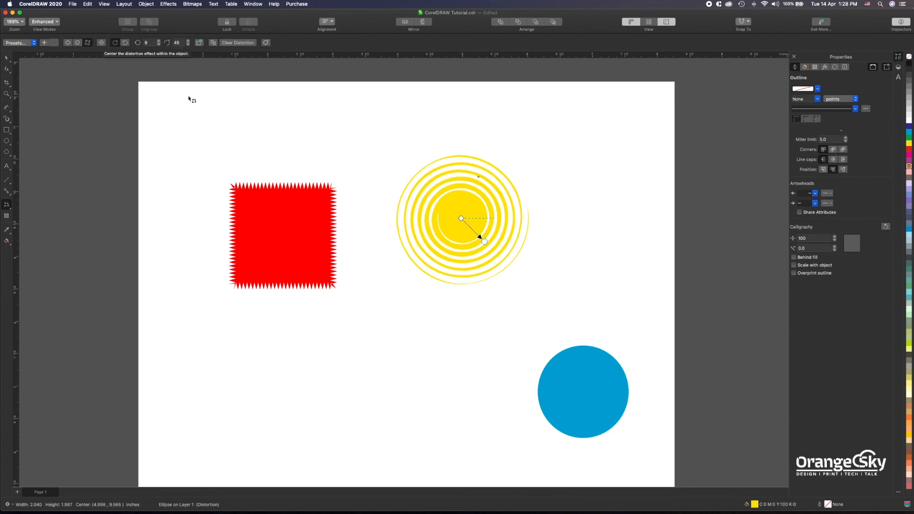
left_click_drag(461, 218, 434, 220)
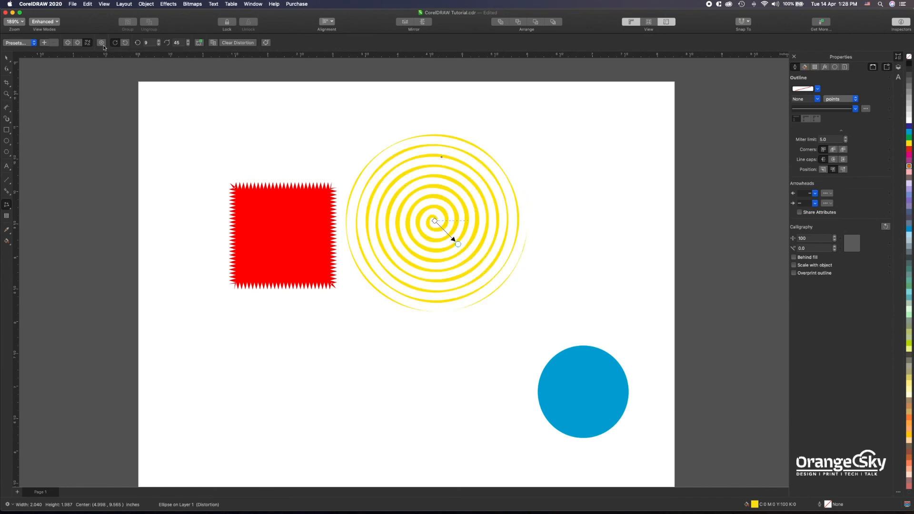
Center the twist within the yellow circle, try a second twist on it and clear that distortion.
left_click_drag(453, 228, 561, 265)
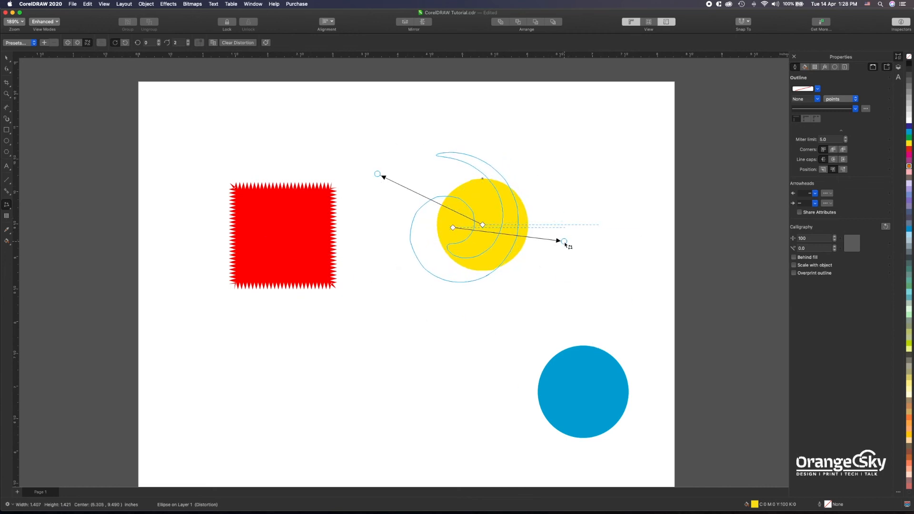
left_click(234, 43)
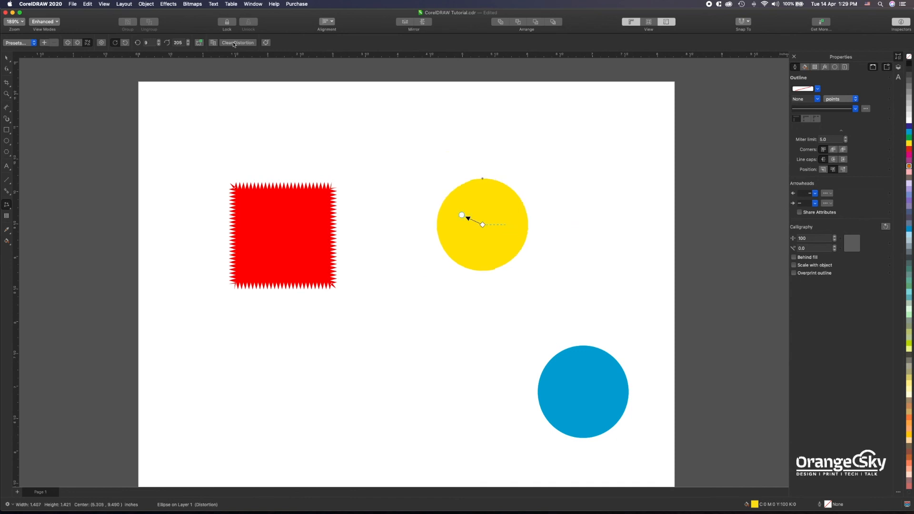
left_click(7, 59)
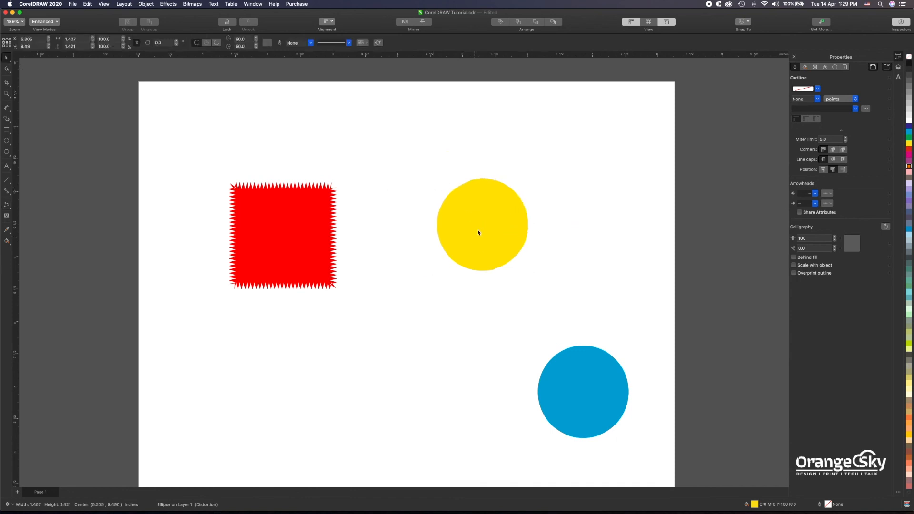
left_click(10, 209)
key("Escape")
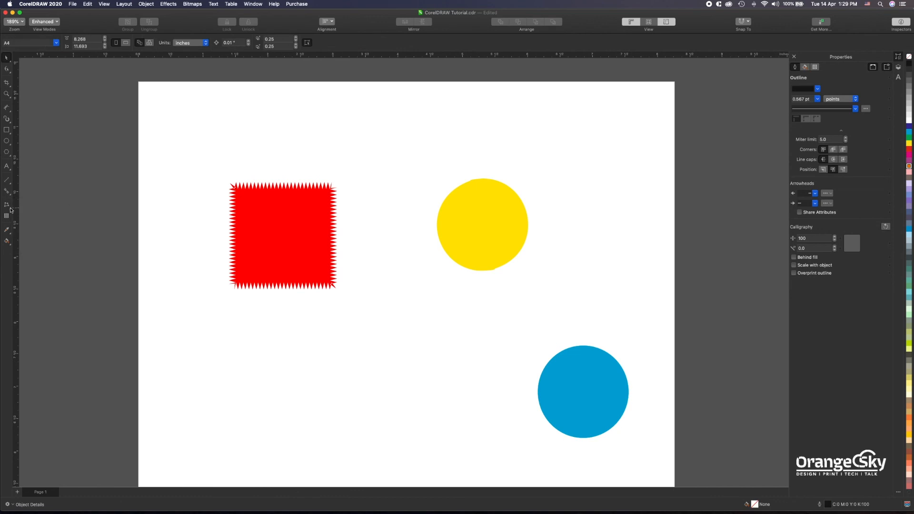